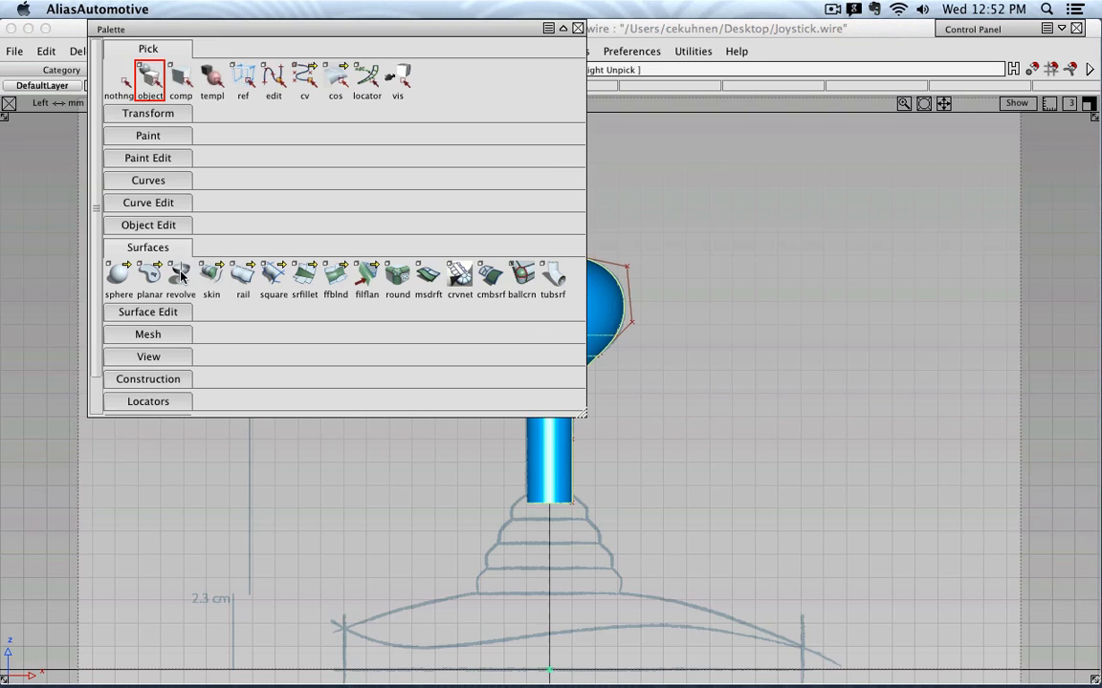
Open the Revolve options for the handle, try Y as the revolve axis, and set the axis back to Z
{"action": "left_click", "coordinate": [181, 274]}
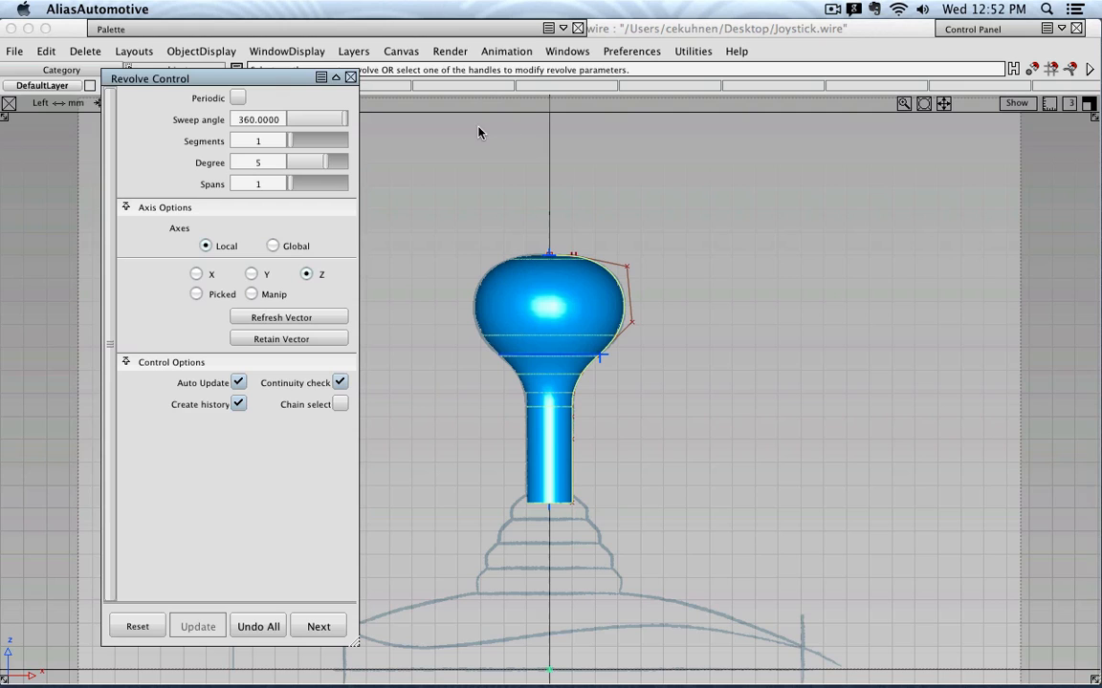
{"action": "left_click", "coordinate": [252, 274]}
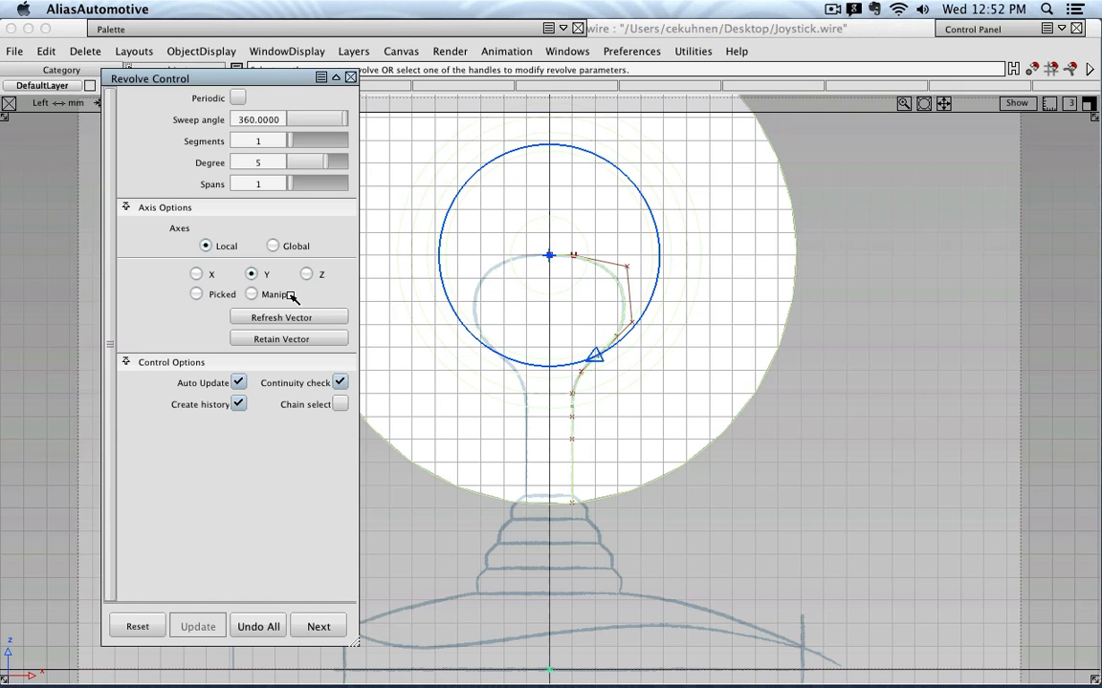
{"action": "left_click", "coordinate": [306, 274]}
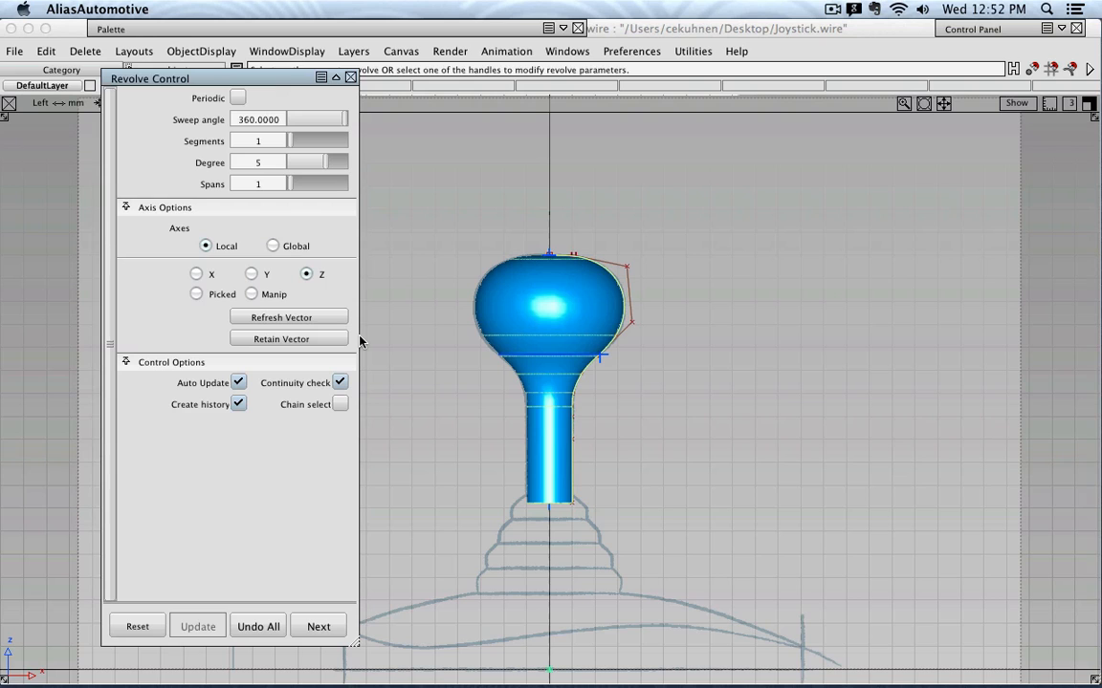
Try a partial revolve in the four-view layout by setting the sweep angle to 180 degrees and adjusting it to about 196 degrees with the sweep handle
{"action": "left_click", "coordinate": [1090, 103]}
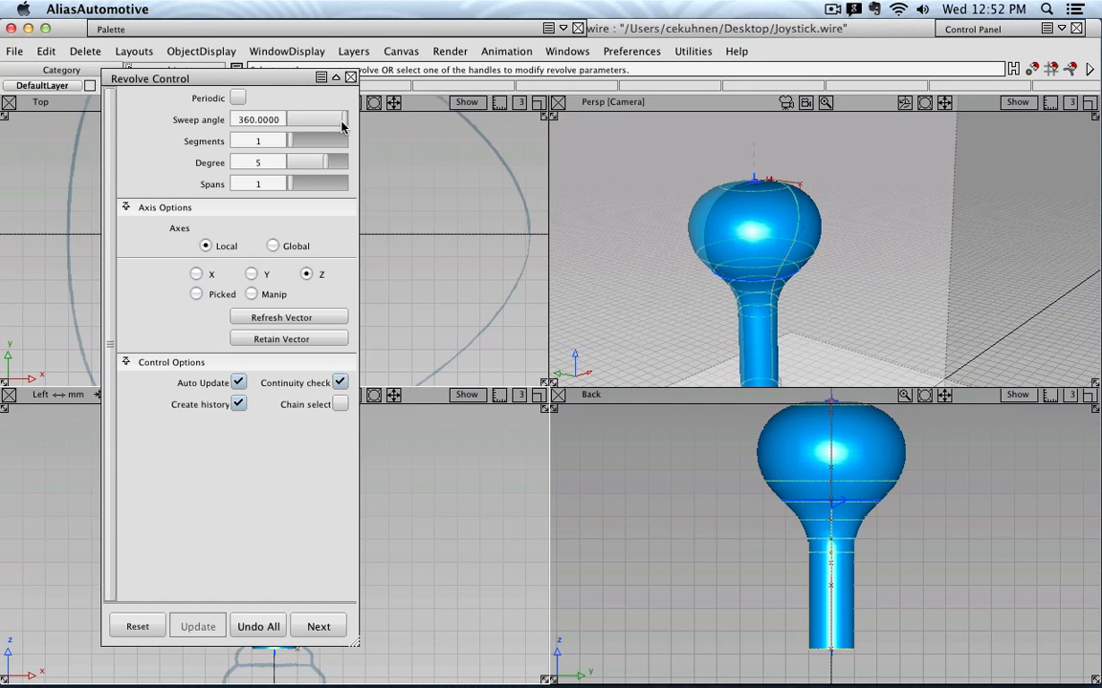
{"action": "left_click_drag", "start_coordinate": [344, 119], "coordinate": [332, 124]}
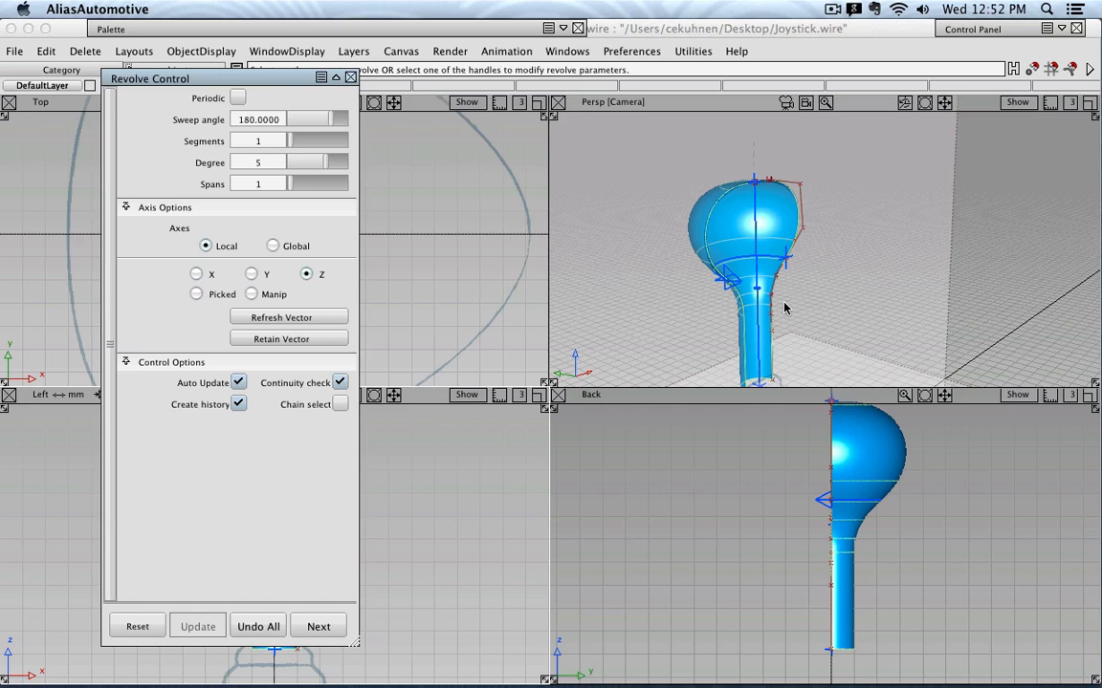
{"action": "left_click", "coordinate": [730, 278]}
{"action": "left_click_drag", "start_coordinate": [730, 278], "coordinate": [388, 300]}
{"action": "left_click_drag", "start_coordinate": [737, 257], "coordinate": [963, 124]}
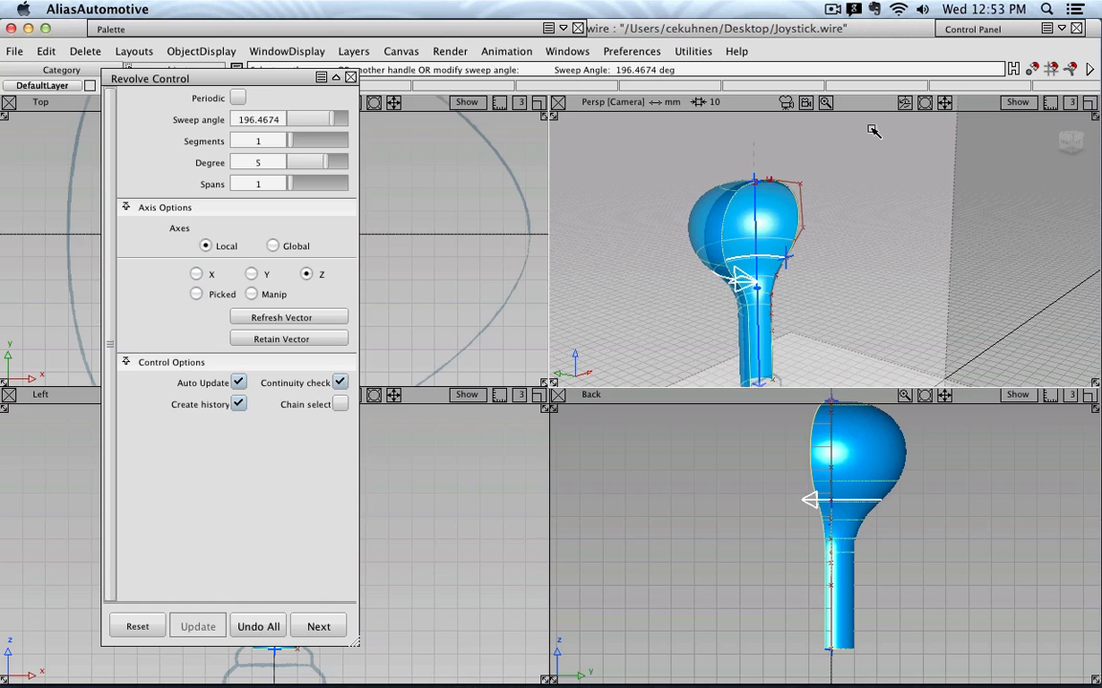
Set the revolve sweep angle to 360 degrees
{"action": "left_click", "coordinate": [280, 120]}
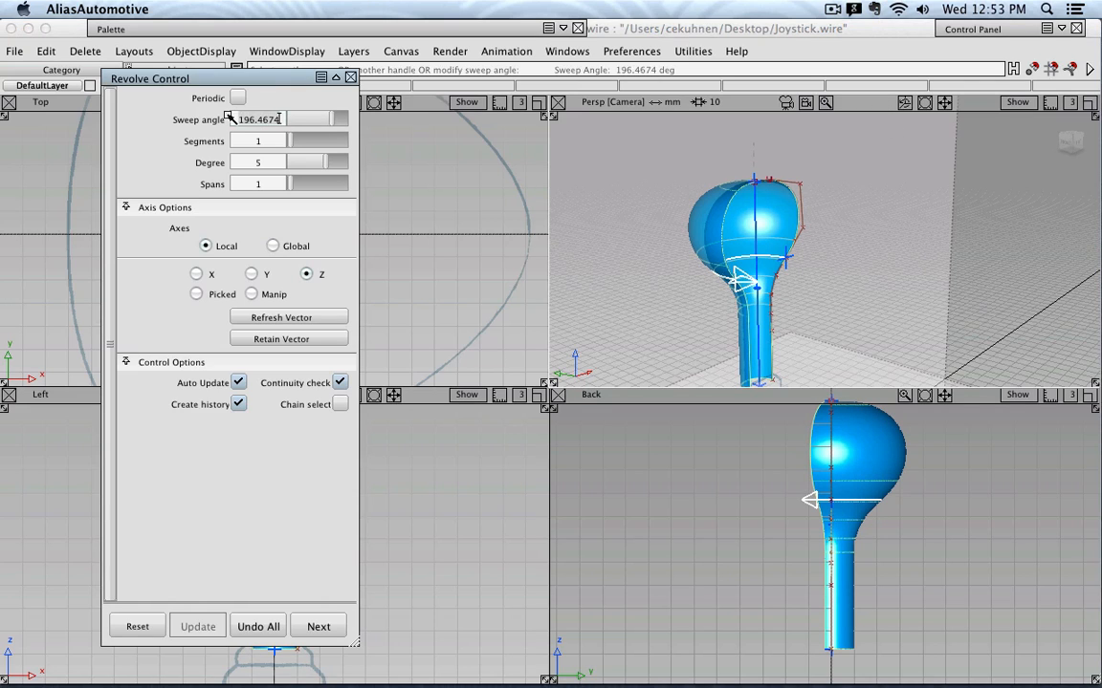
{"action": "key", "text": "BackSpace"}
{"action": "key", "text": "BackSpace"}
{"action": "key", "text": "BackSpace"}
{"action": "key", "text": "BackSpace"}
{"action": "key", "text": "BackSpace"}
{"action": "key", "text": "BackSpace"}
{"action": "key", "text": "BackSpace"}
{"action": "key", "text": "BackSpace"}
{"action": "type", "text": "360"}
{"action": "key", "text": "Return"}
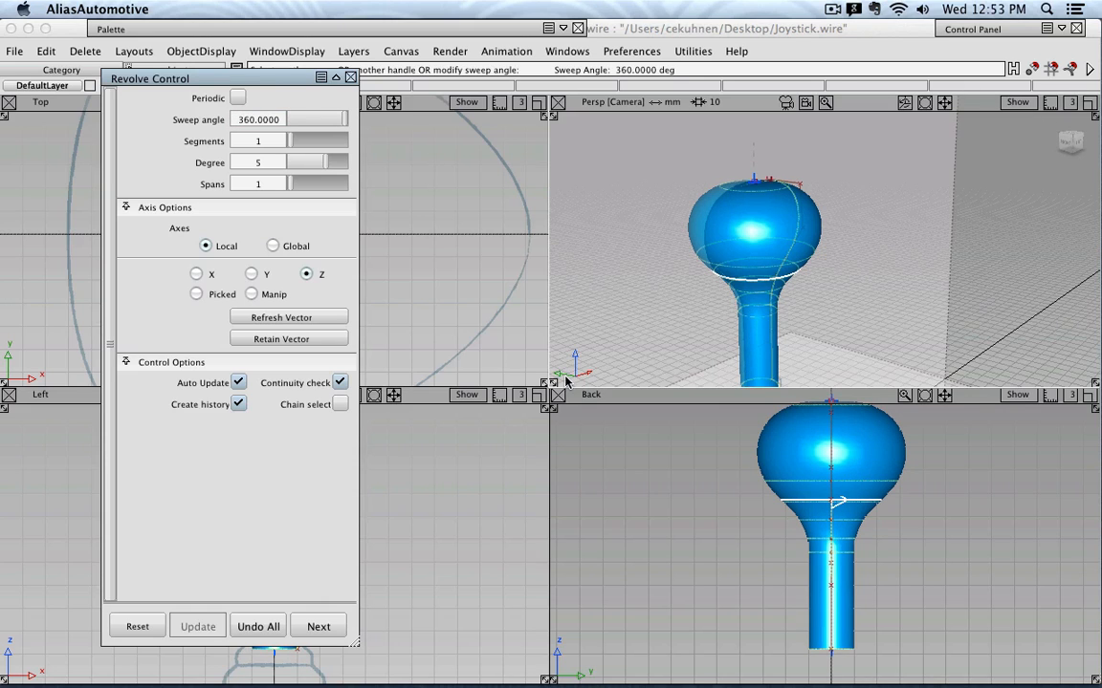
Turn off surface shading in the enlarged Left view and move the whole revolve axis to a midpoint of about -20.7, 0, 126.1
{"action": "left_click", "coordinate": [542, 396]}
{"action": "double_click", "coordinate": [1026, 26]}
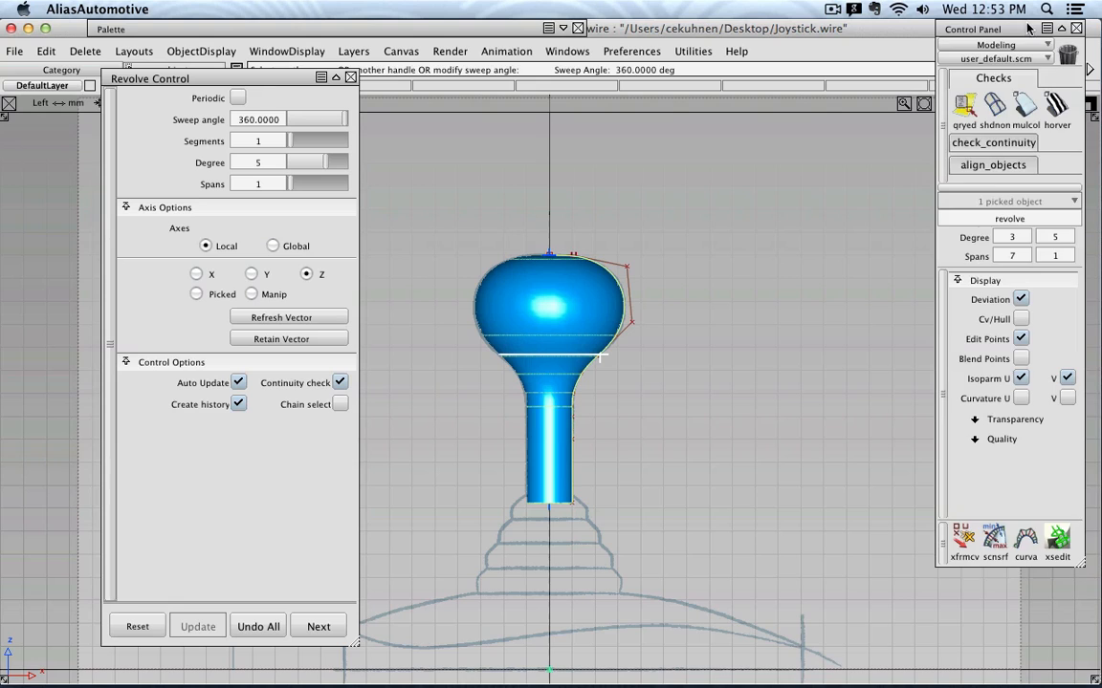
{"action": "left_click", "coordinate": [992, 106]}
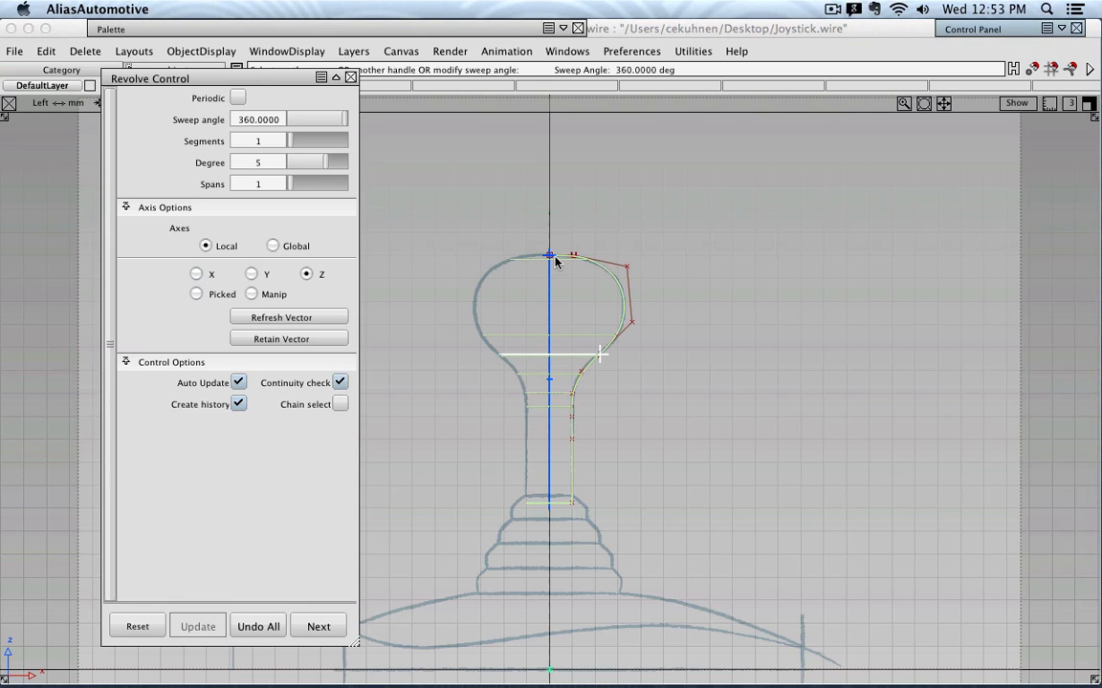
{"action": "left_click", "coordinate": [550, 432]}
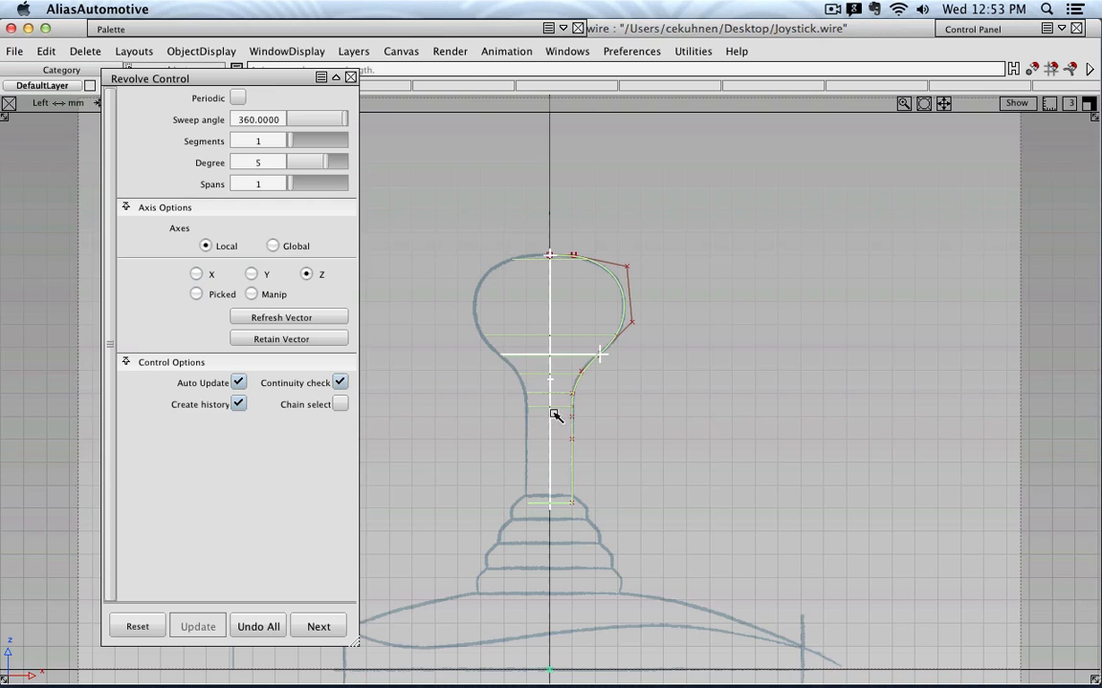
{"action": "left_click", "coordinate": [550, 382]}
{"action": "left_click_drag", "start_coordinate": [550, 382], "coordinate": [502, 382]}
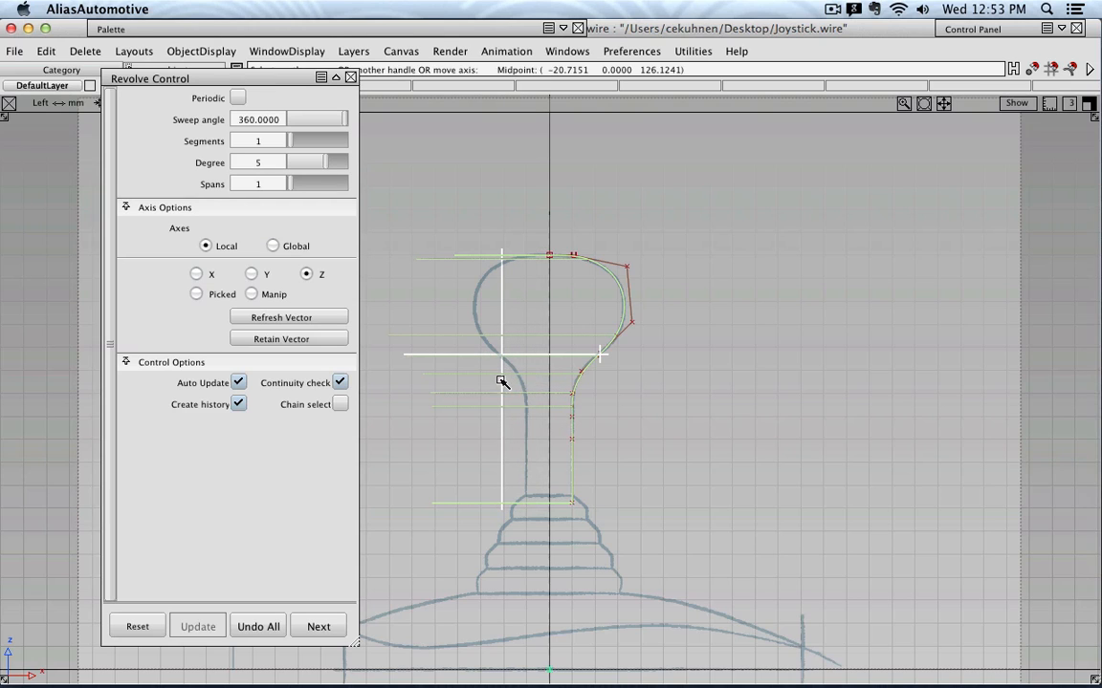
Restore the four-view layout with multi-color shading and move the Revolve Control window clear of the Left view
{"action": "left_click", "coordinate": [1088, 104]}
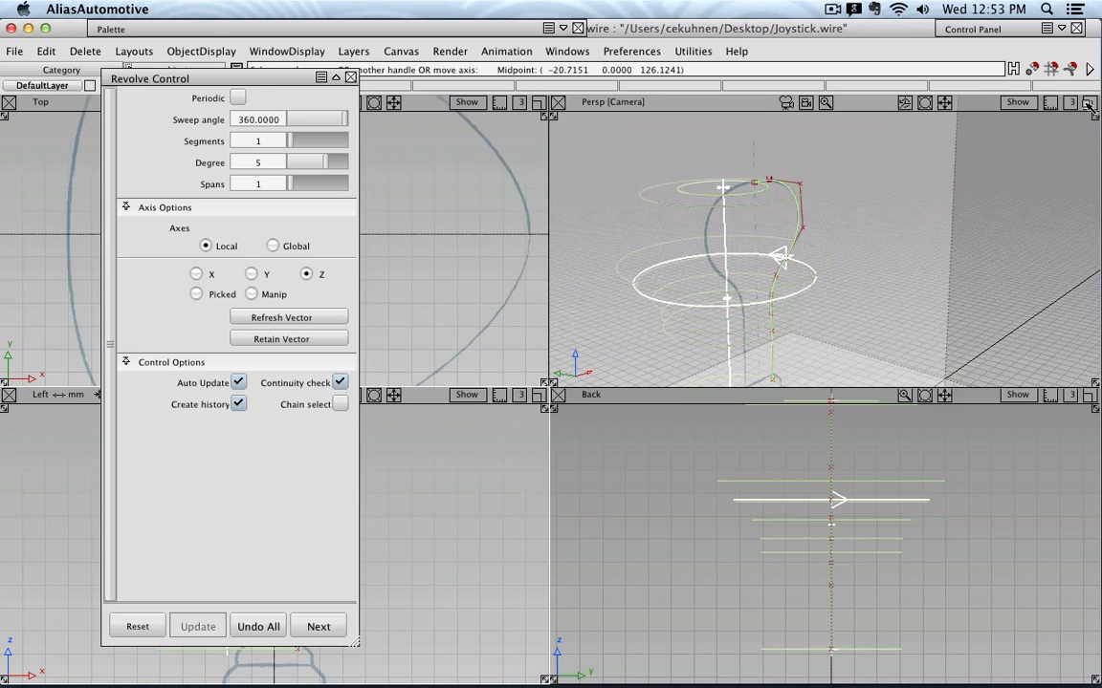
{"action": "mouse_move", "coordinate": [1035, 29]}
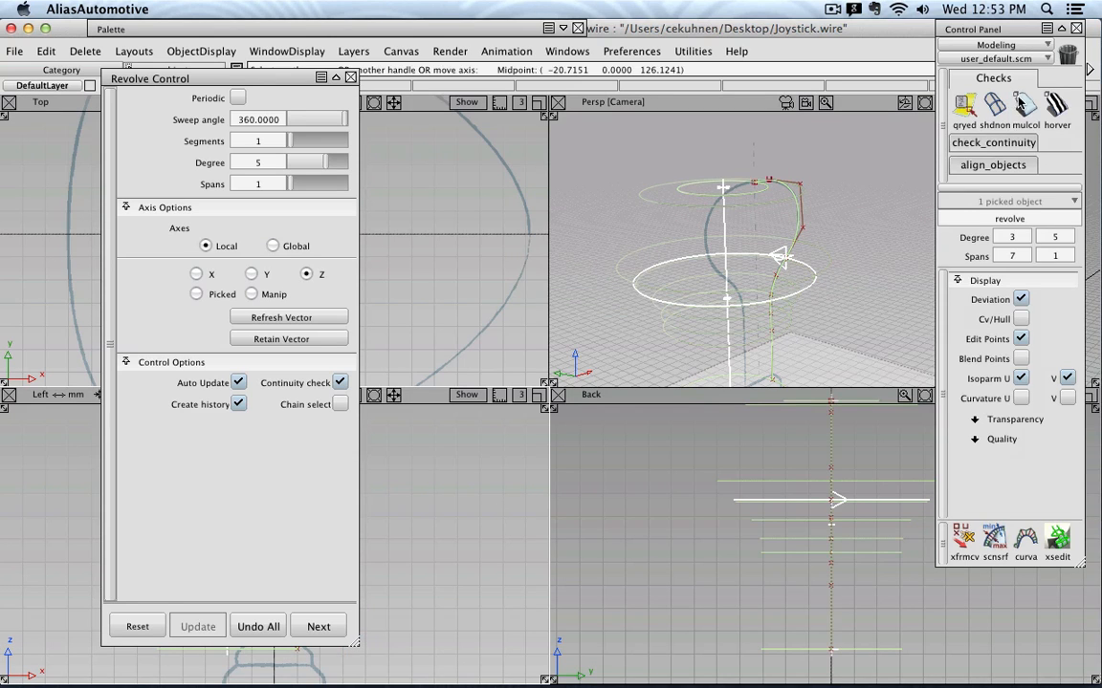
{"action": "left_click", "coordinate": [1027, 99]}
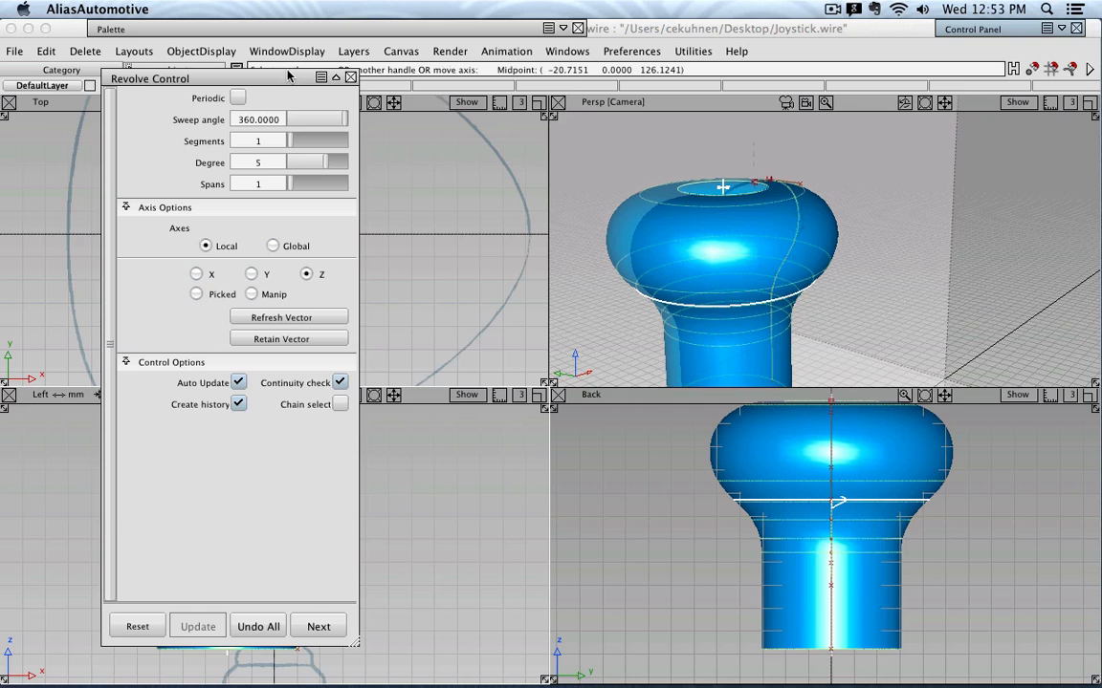
{"action": "mouse_move", "coordinate": [281, 80]}
{"action": "left_mouse_down"}
{"action": "mouse_move", "coordinate": [579, 82]}
{"action": "mouse_move", "coordinate": [591, 93]}
{"action": "left_mouse_up"}
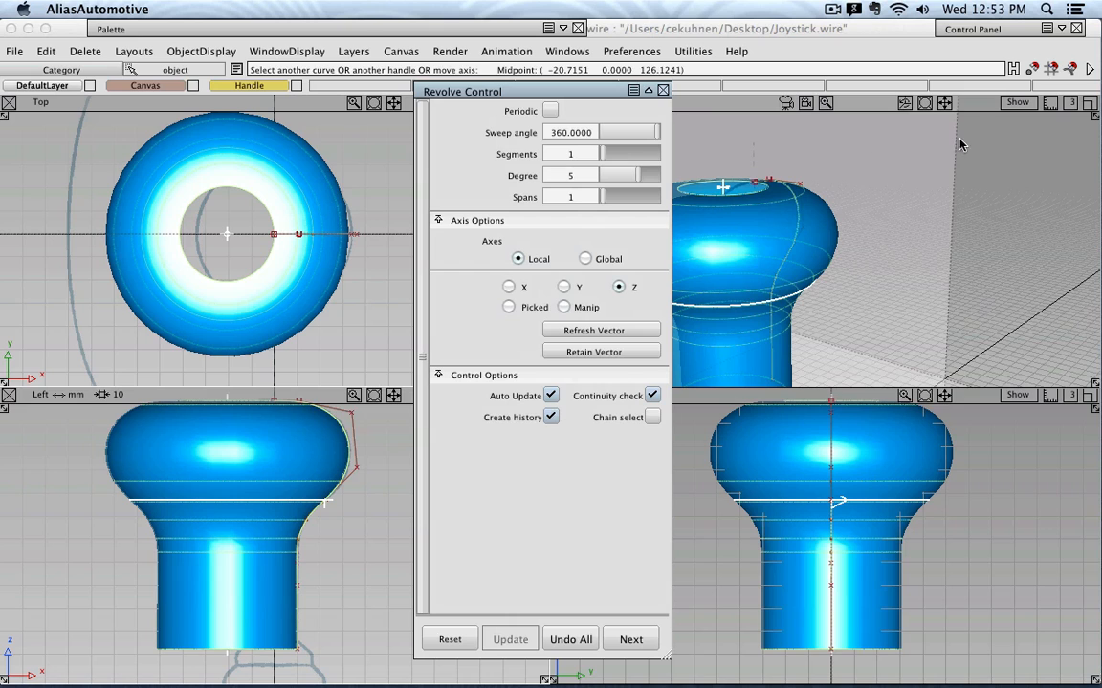
Turn off shading and tilt the revolve axis in the Left view by moving its upper and lower end points separately
{"action": "left_click", "coordinate": [1061, 29]}
{"action": "left_click", "coordinate": [995, 107]}
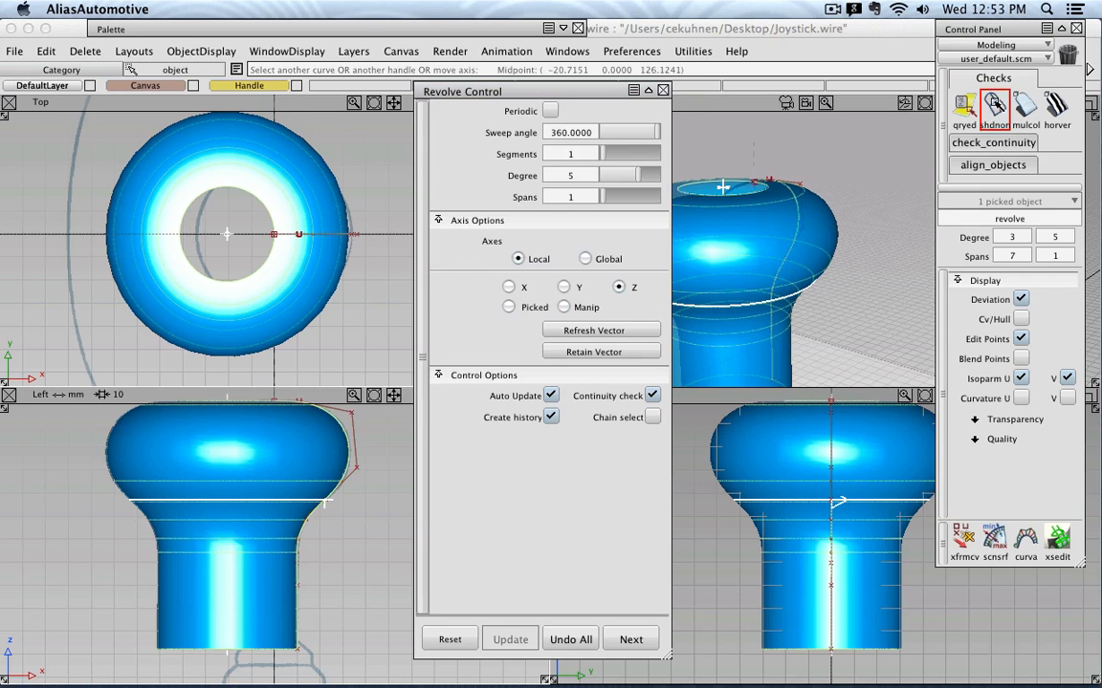
{"action": "left_click_drag", "start_coordinate": [229, 662], "coordinate": [278, 651]}
{"action": "right_click_drag", "start_coordinate": [306, 486], "coordinate": [286, 476], "text": "alt+shift"}
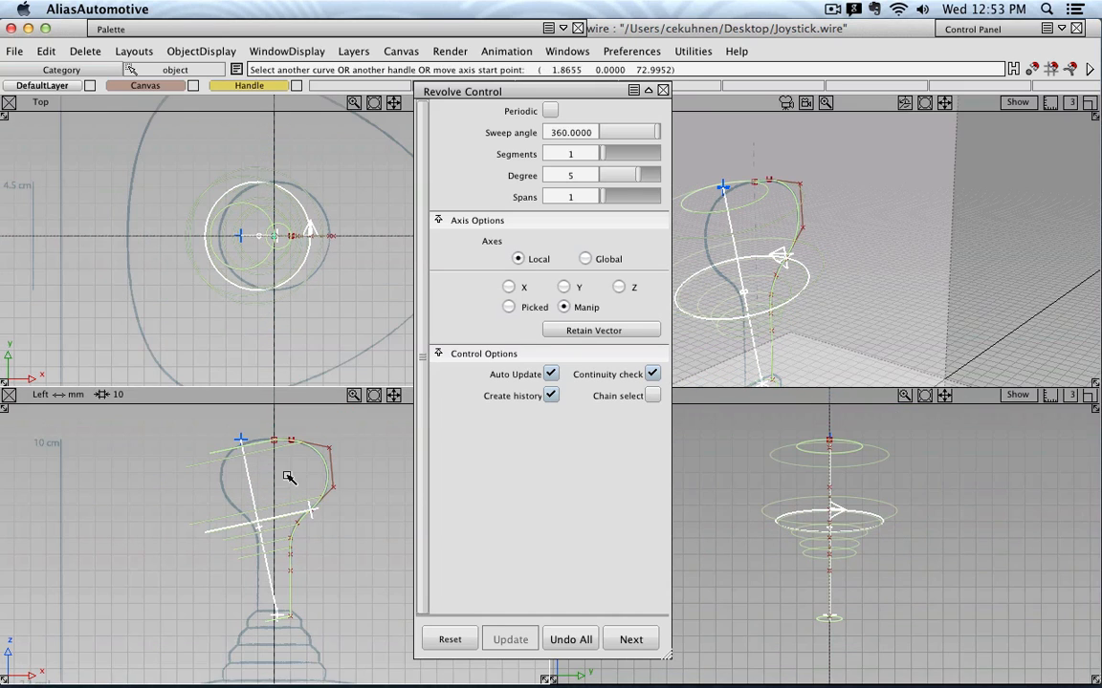
{"action": "left_click_drag", "start_coordinate": [242, 441], "coordinate": [332, 443]}
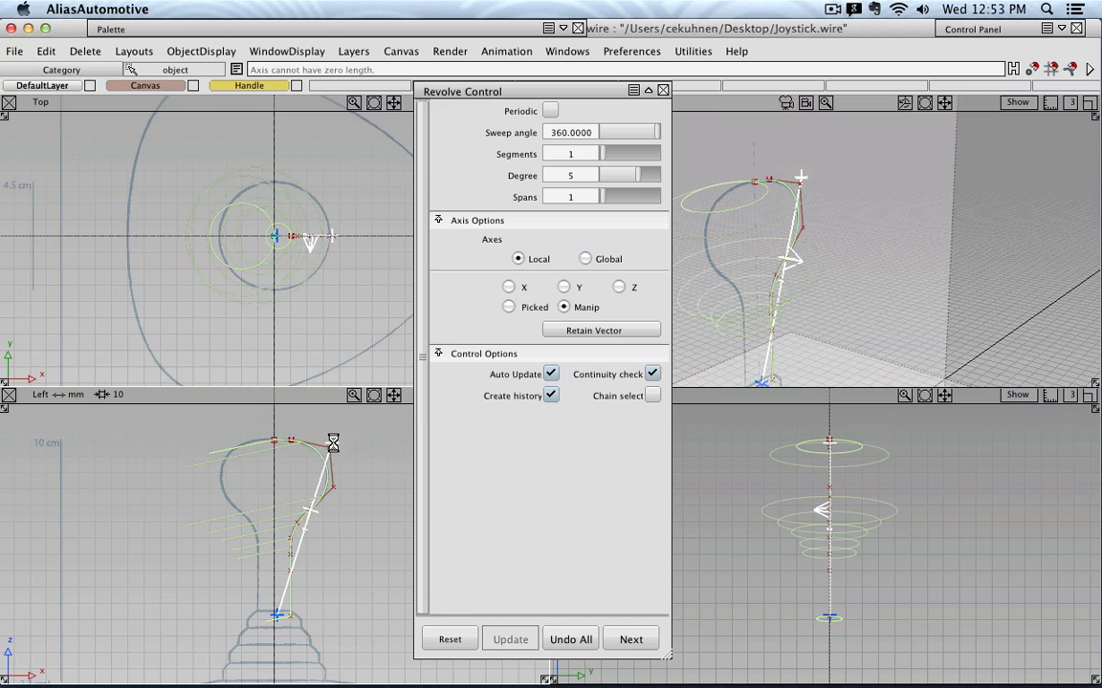
{"action": "left_click_drag", "start_coordinate": [277, 615], "coordinate": [209, 609]}
Turn multi-color shading back on and reposition both axis ends, placing the lower one at about -48.9, 0, 55.7
{"action": "mouse_move", "coordinate": [1036, 35]}
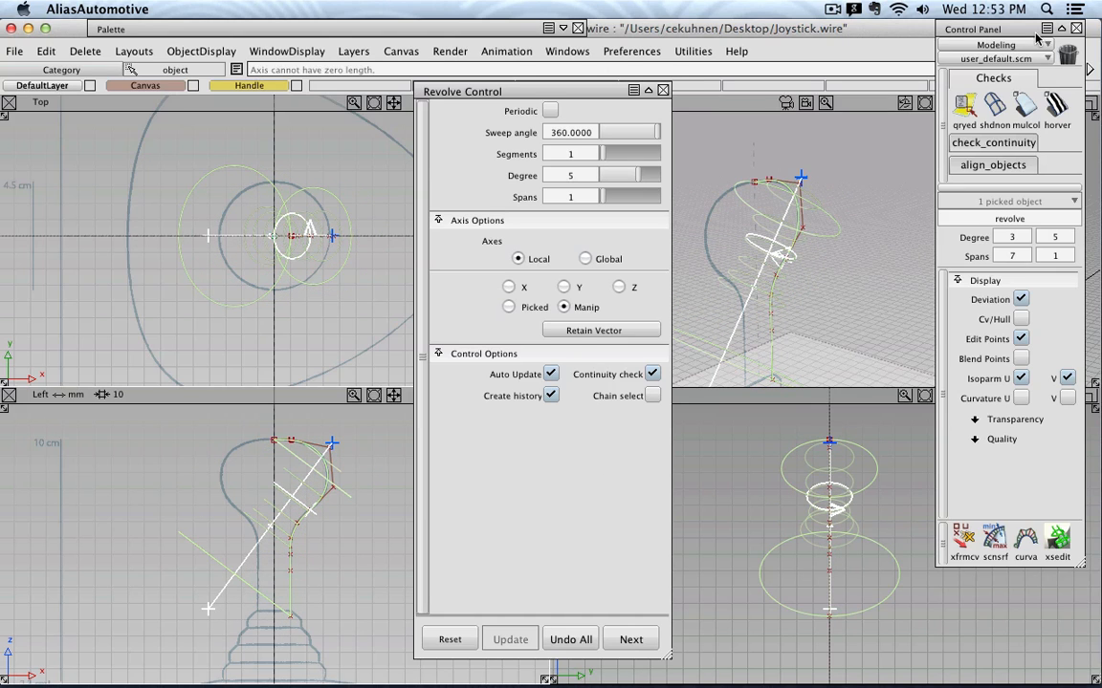
{"action": "left_click", "coordinate": [1023, 101]}
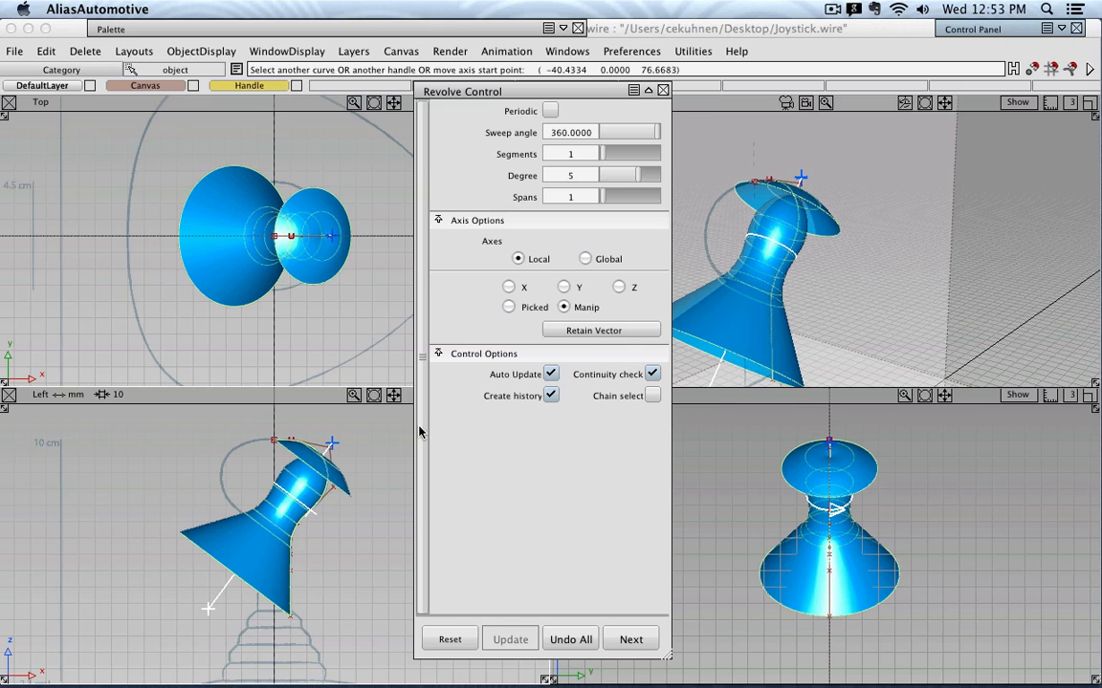
{"action": "left_click_drag", "start_coordinate": [330, 443], "coordinate": [227, 429]}
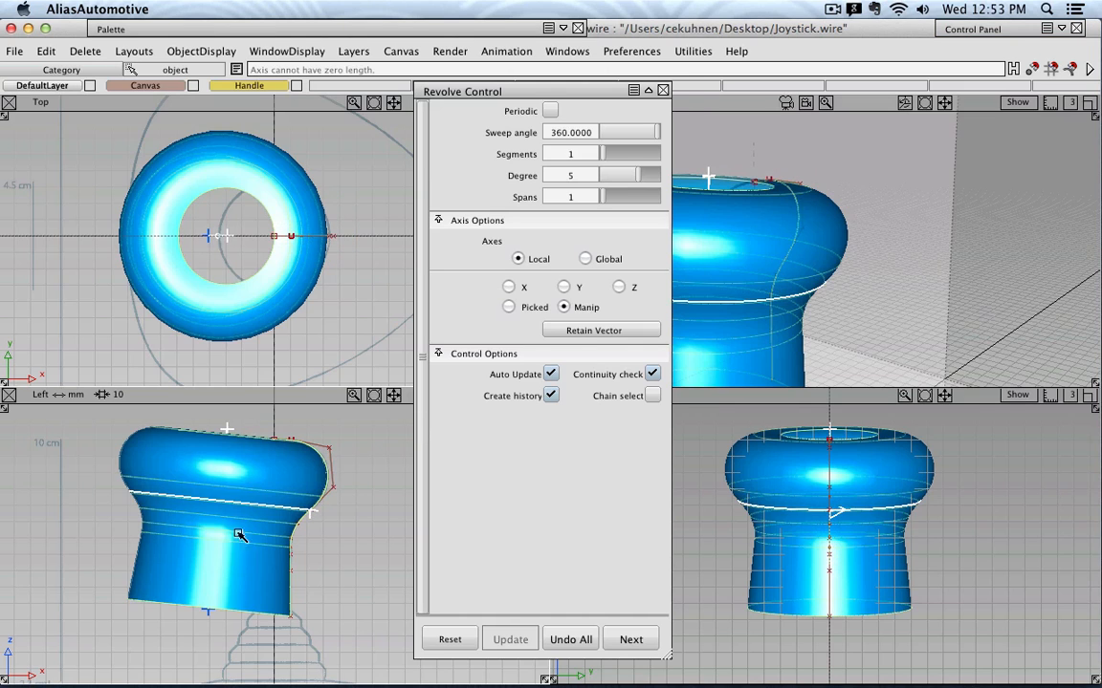
{"action": "left_click_drag", "start_coordinate": [207, 611], "coordinate": [267, 646]}
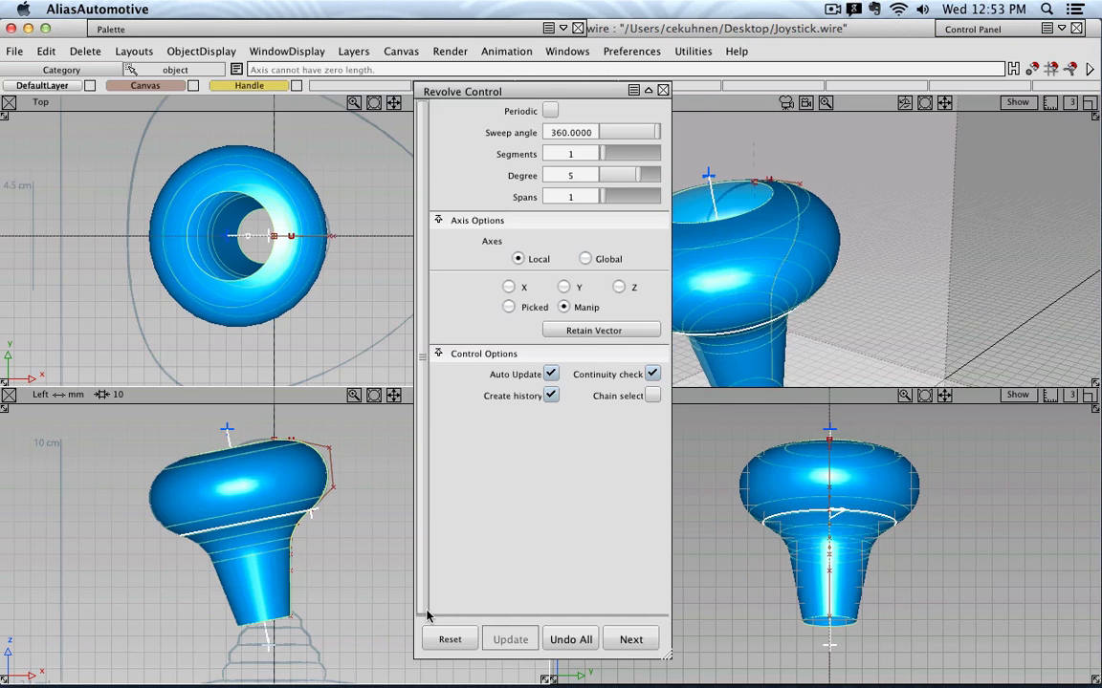
{"action": "mouse_move", "coordinate": [226, 430]}
{"action": "left_mouse_down"}
{"action": "mouse_move", "coordinate": [206, 414]}
{"action": "mouse_move", "coordinate": [214, 421]}
{"action": "left_mouse_up"}
{"action": "left_click_drag", "start_coordinate": [266, 644], "coordinate": [194, 643]}
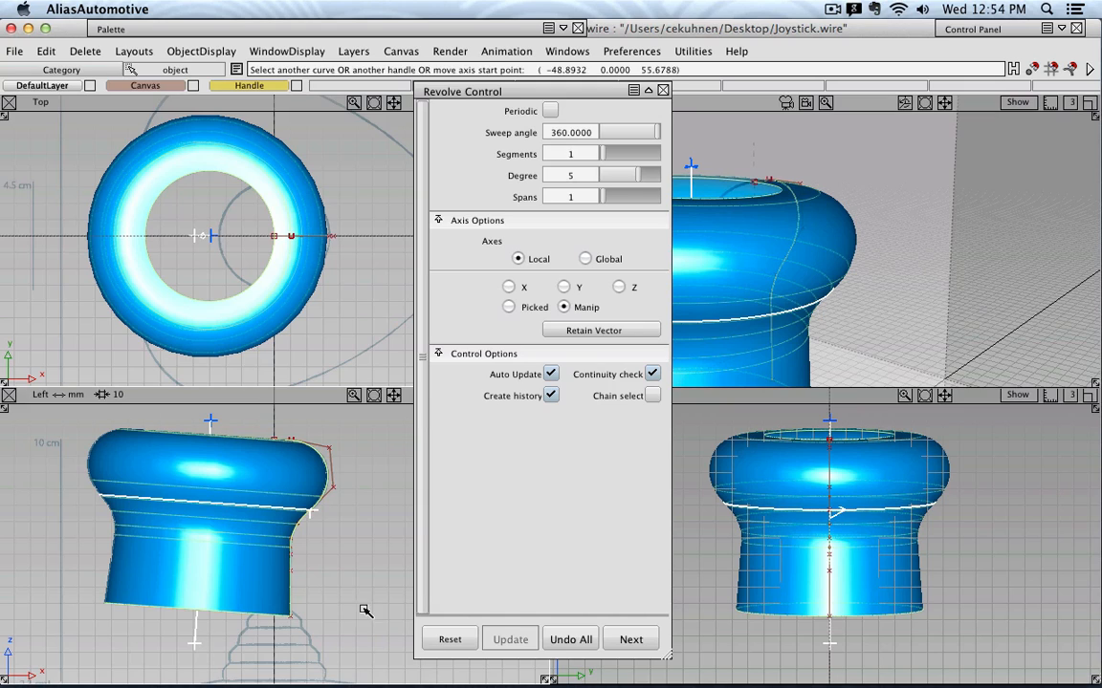
Reset the revolve options and snap the axis's upper end to the grid at 0, 0, 190
{"action": "left_click", "coordinate": [450, 636]}
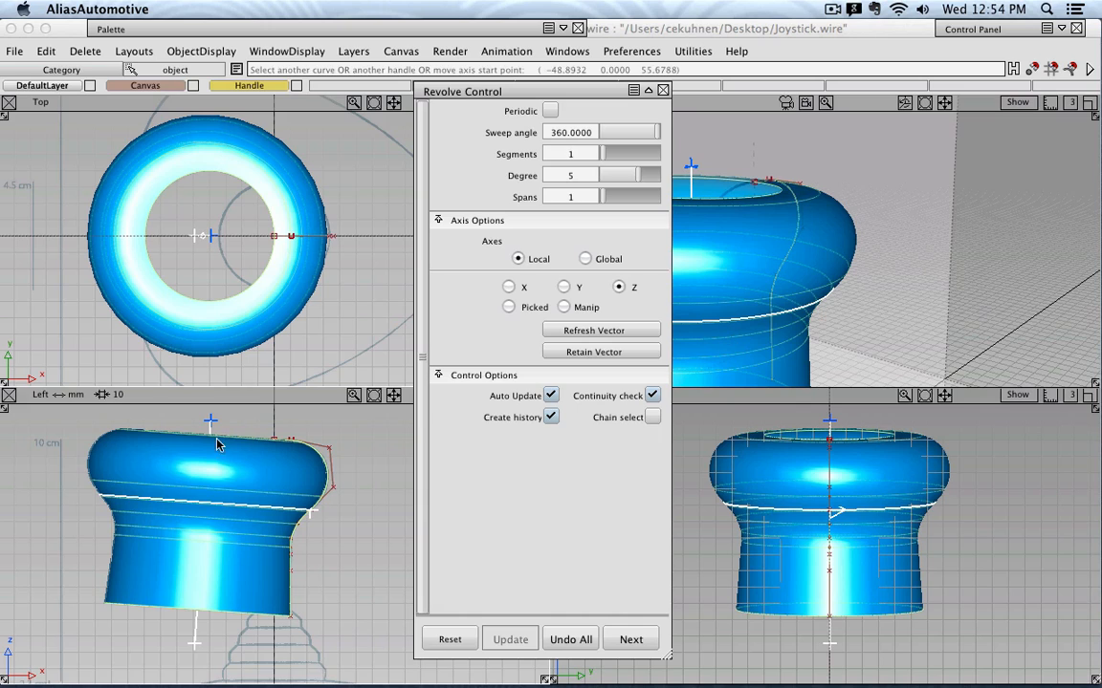
{"action": "left_click", "coordinate": [212, 424]}
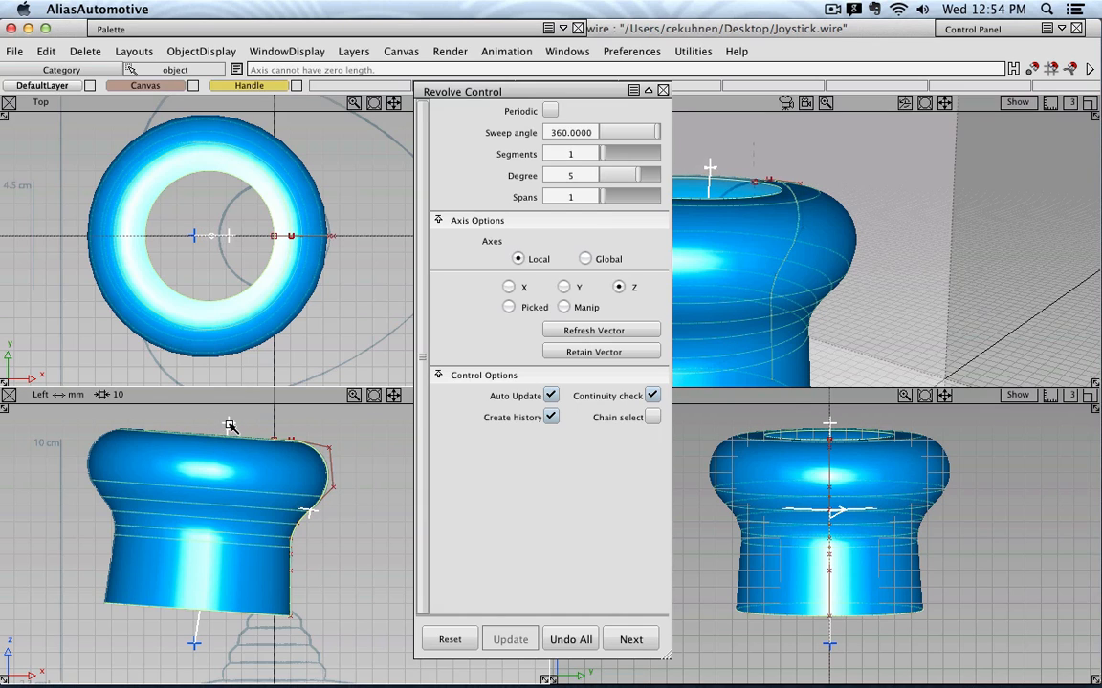
{"action": "left_click_drag", "start_coordinate": [230, 425], "coordinate": [274, 425]}
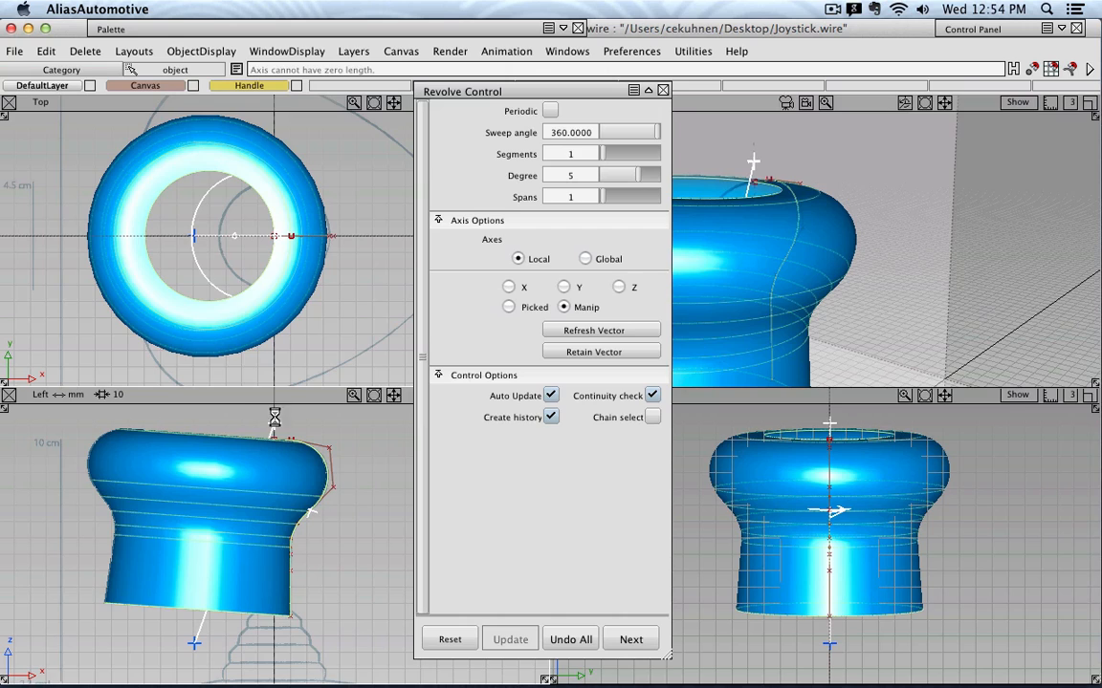
{"action": "left_click", "coordinate": [275, 422]}
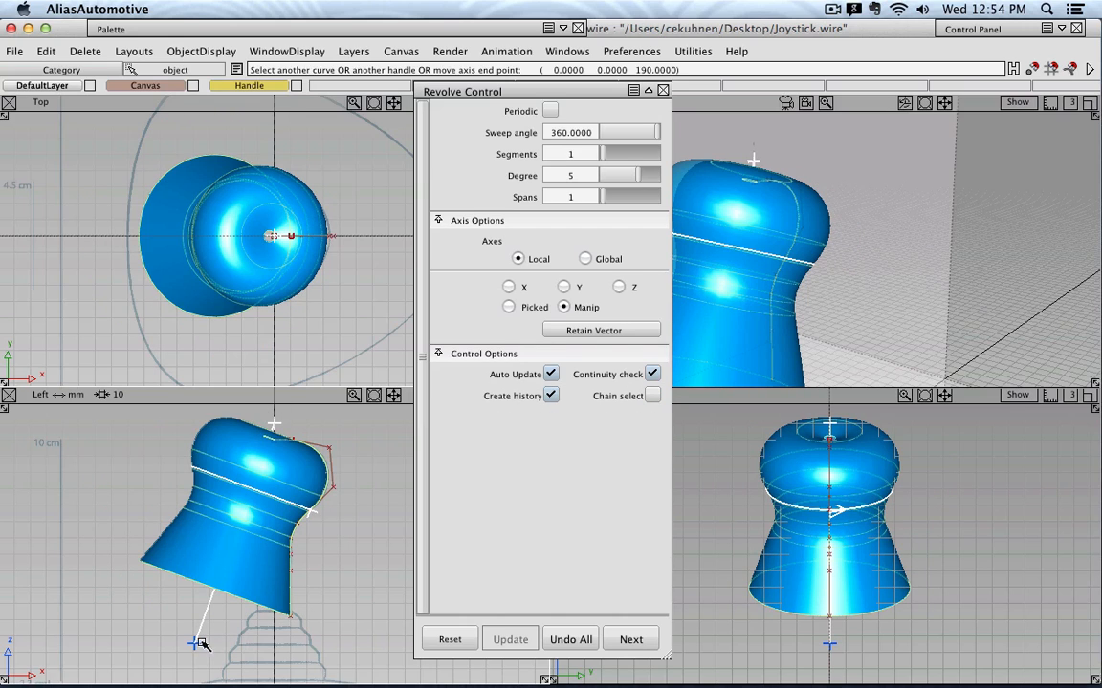
Snap the revolve axis's lower end to the grid at 0, 0, 50
{"action": "left_click", "coordinate": [195, 646]}
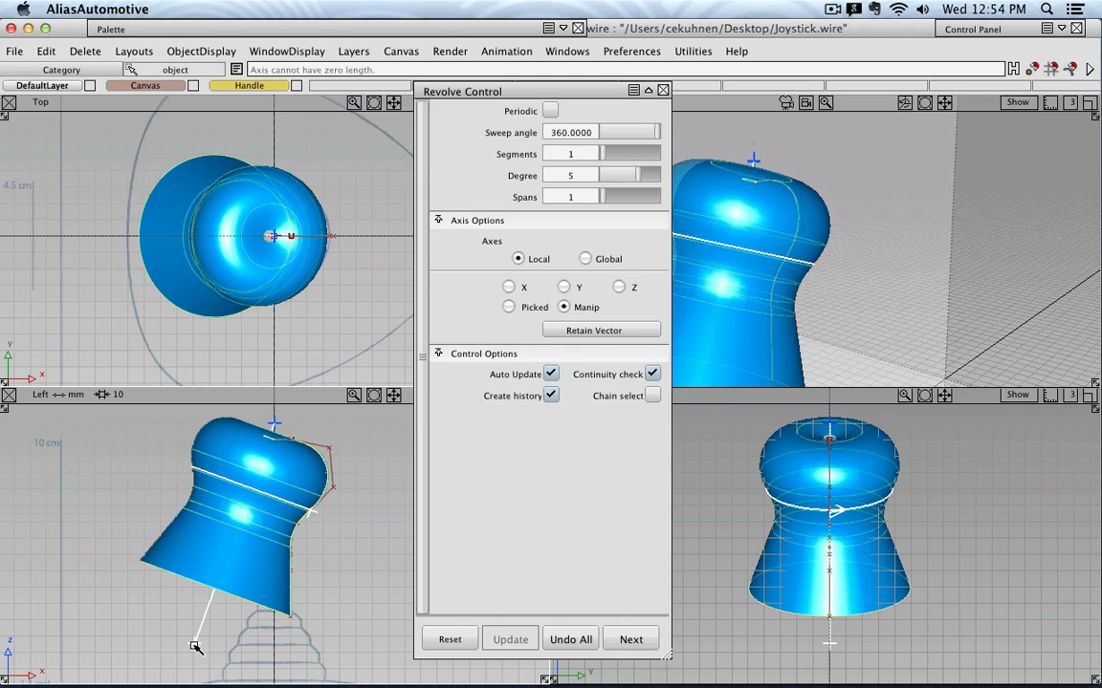
{"action": "left_click_drag", "start_coordinate": [195, 647], "coordinate": [275, 656]}
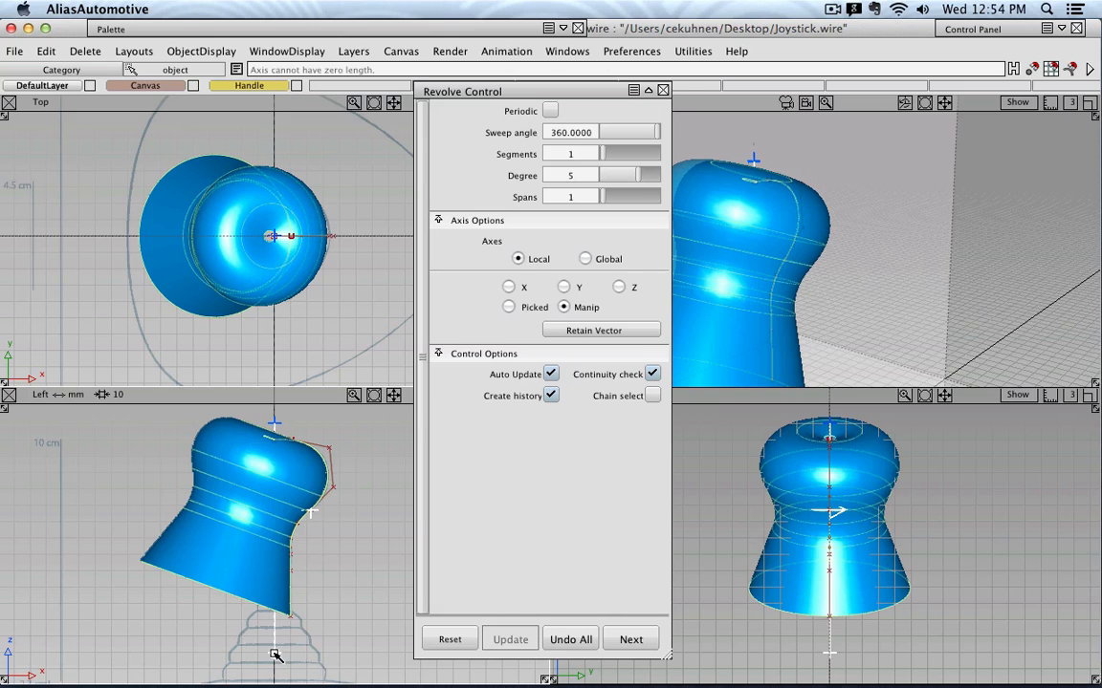
{"action": "left_click", "coordinate": [276, 656]}
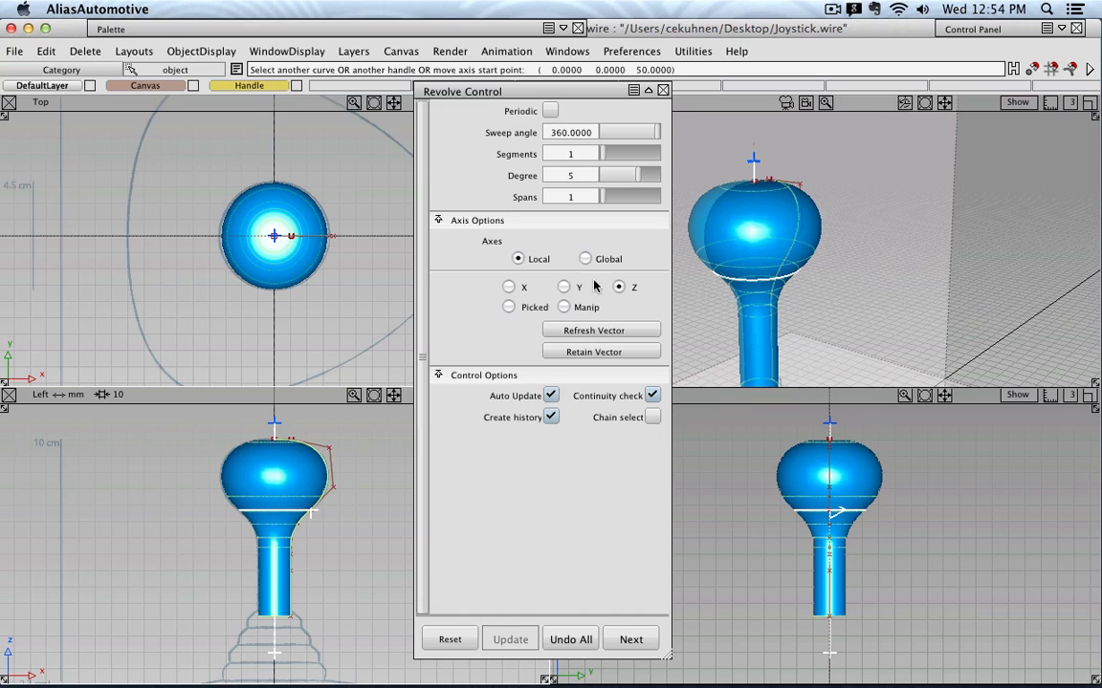
Close the Revolve Control window and switch to the Pick Object tool
{"action": "left_click", "coordinate": [663, 91]}
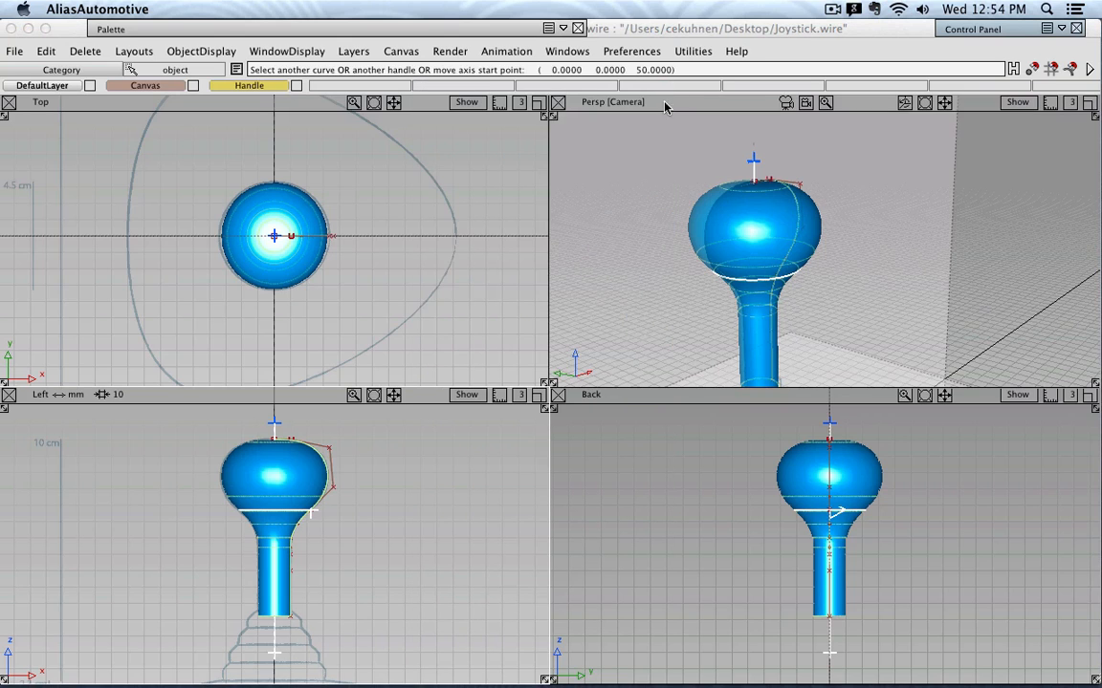
{"action": "left_click", "coordinate": [235, 29]}
{"action": "left_click", "coordinate": [150, 78]}
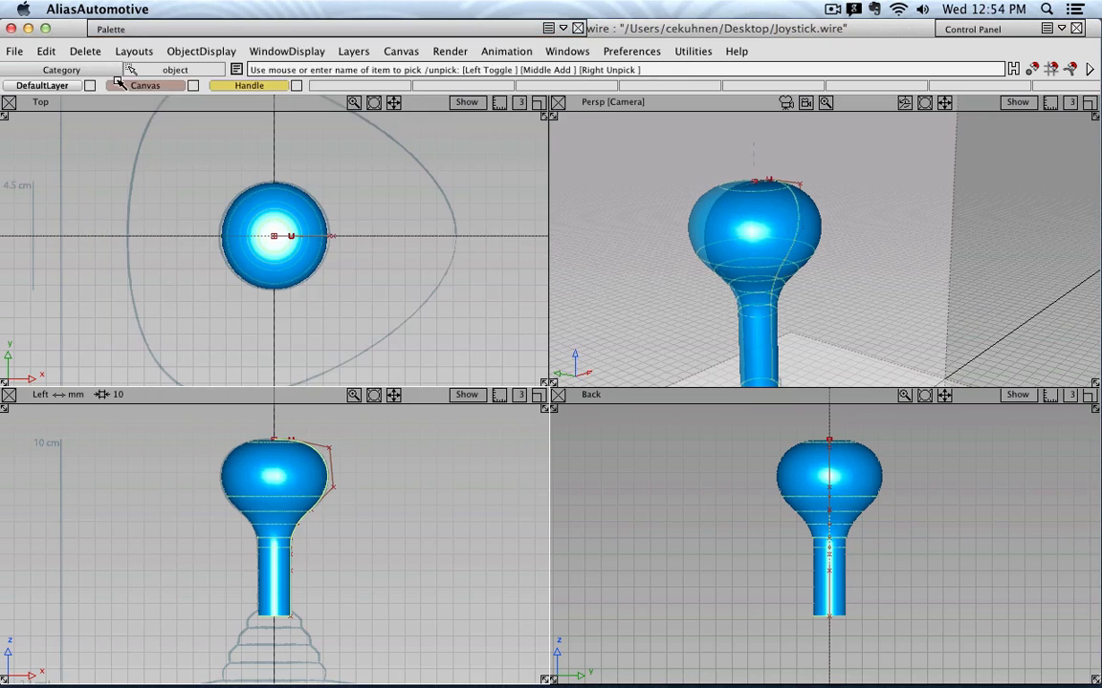
Select the Handle layer
{"action": "left_click", "coordinate": [118, 83]}
{"action": "left_click", "coordinate": [182, 28]}
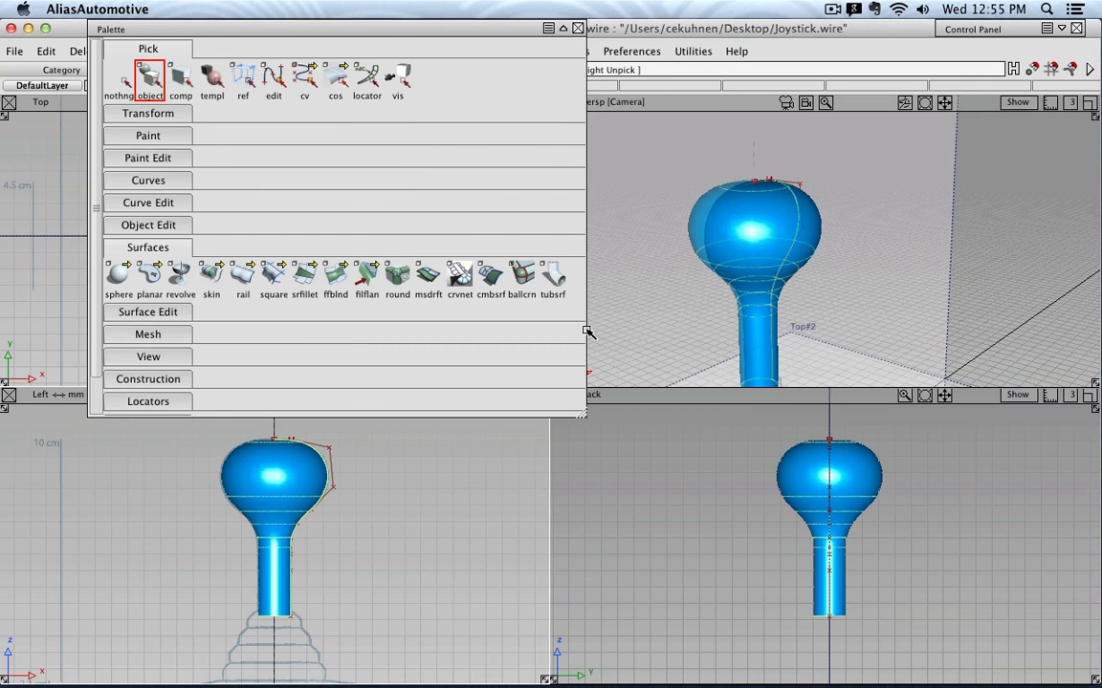
{"action": "left_click", "coordinate": [249, 85]}
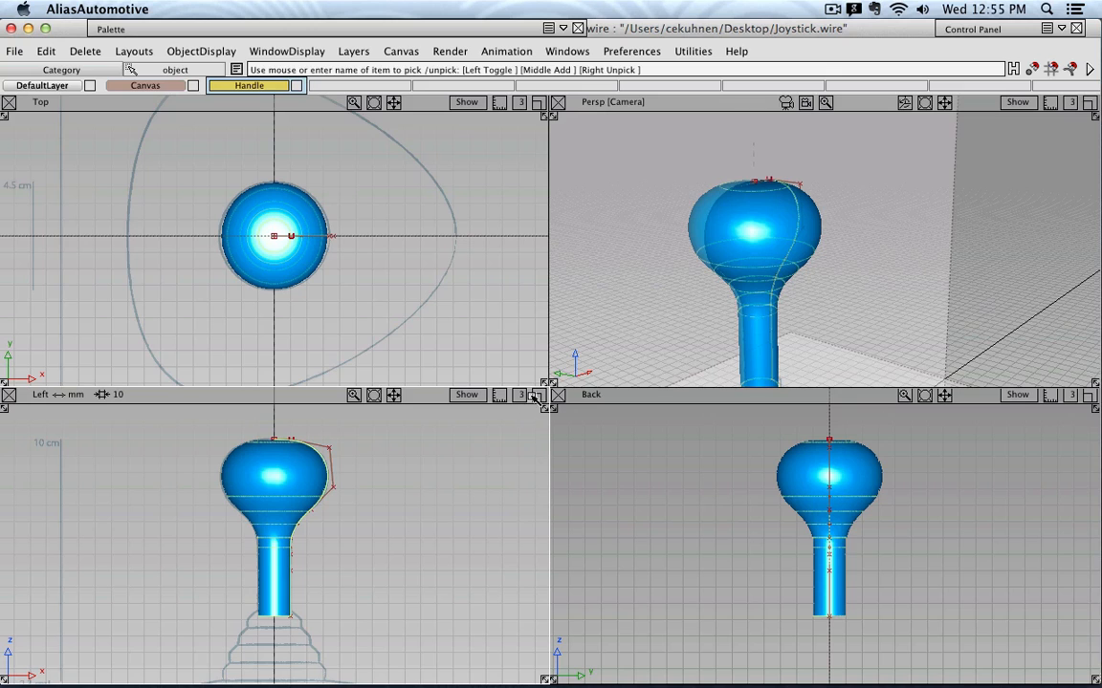
Maximize the Left view and pick the profile curve's CV at the widest part of the handle's bulb with Pick CV
{"action": "left_click", "coordinate": [539, 395]}
{"action": "scroll", "coordinate": [574, 395], "scroll_direction": "up", "scroll_amount": 3}
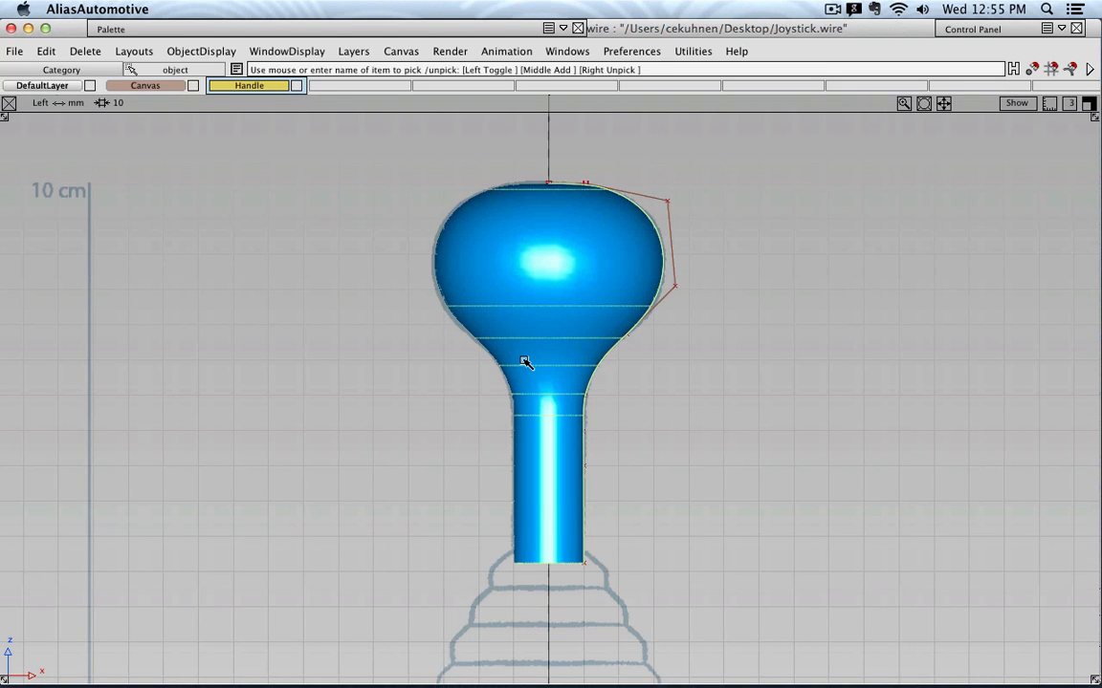
{"action": "double_click", "coordinate": [245, 31]}
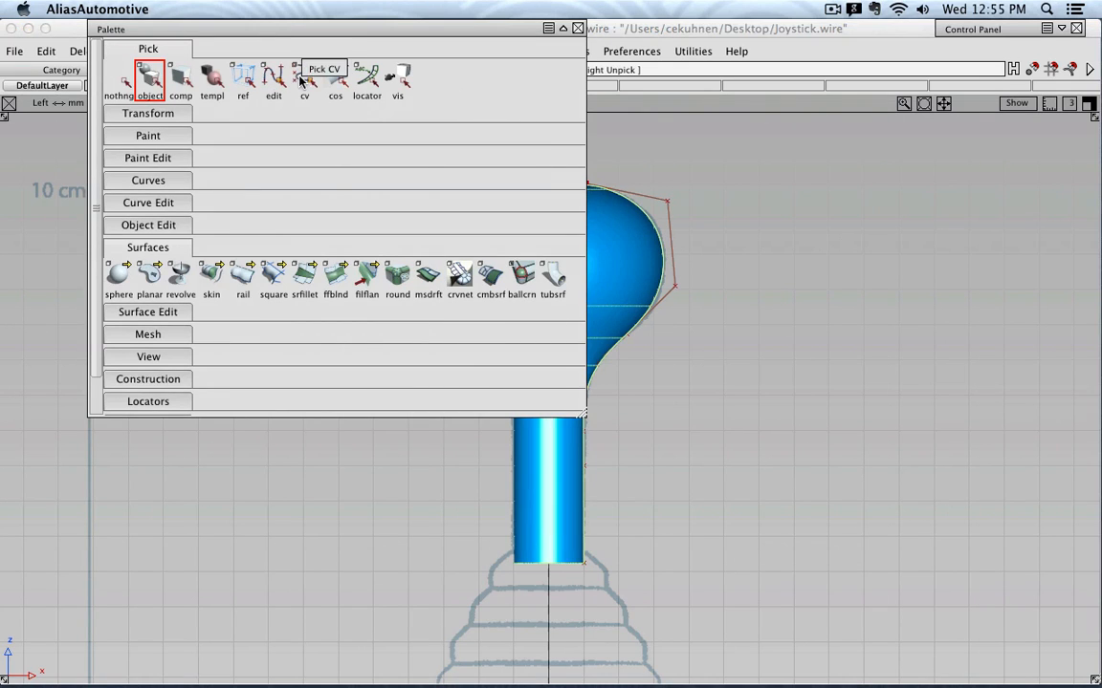
{"action": "left_click", "coordinate": [307, 81]}
{"action": "left_click", "coordinate": [676, 287]}
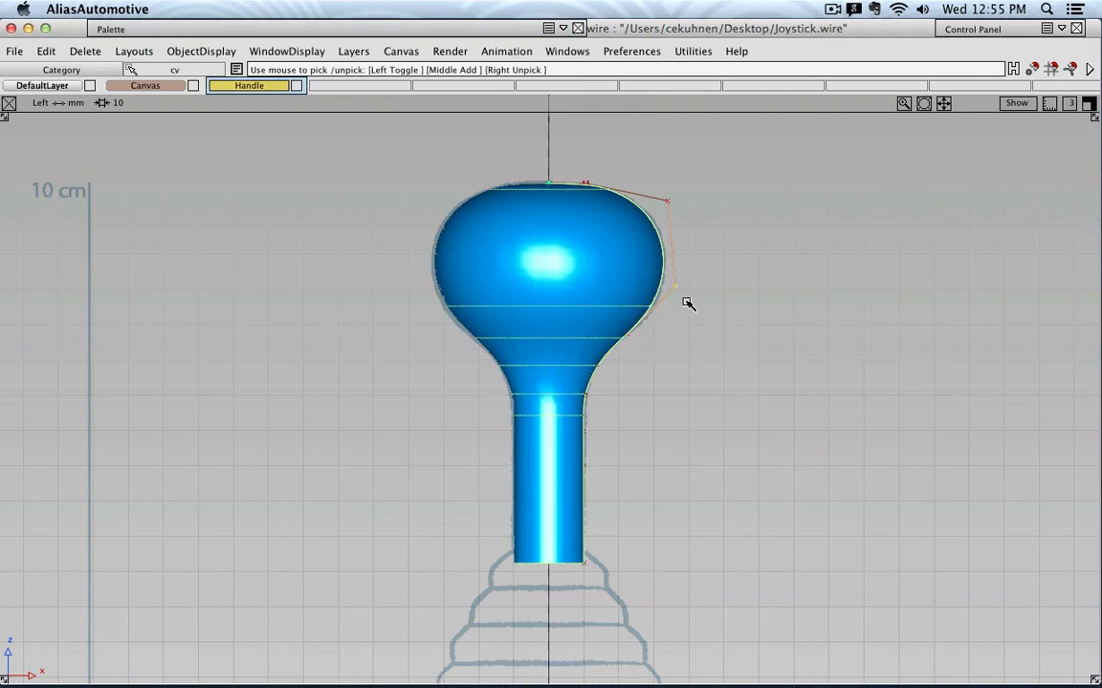
Move the picked CV slightly outward with the Move tool to fit the bulb to the sketched outline
{"action": "mouse_move", "coordinate": [162, 30]}
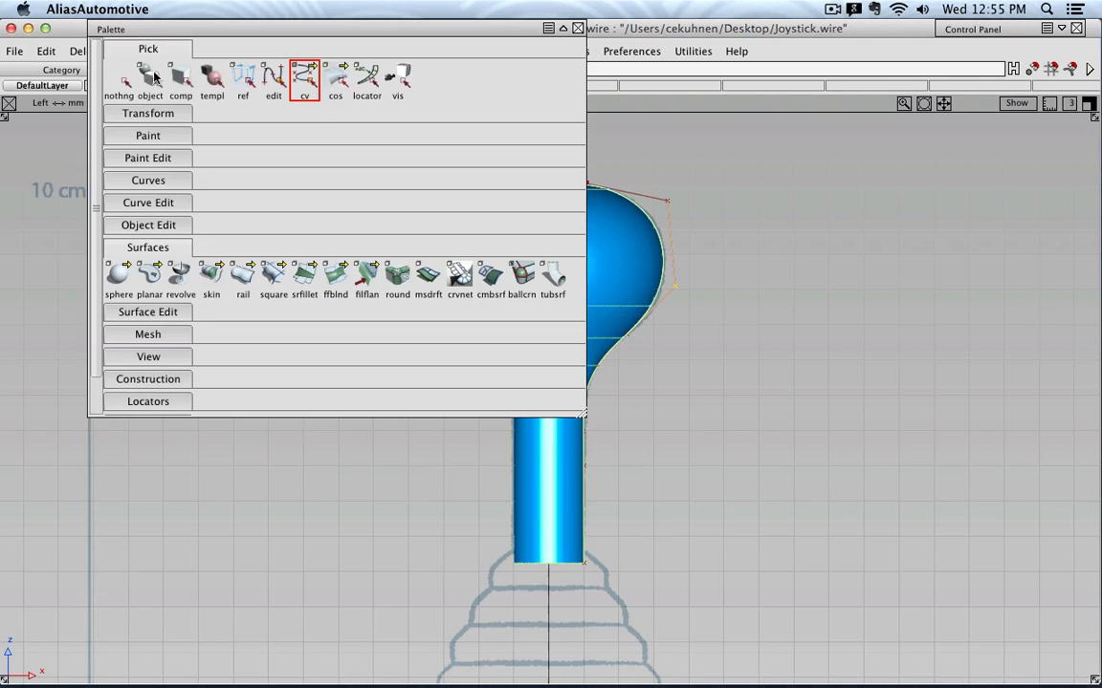
{"action": "left_click", "coordinate": [149, 113]}
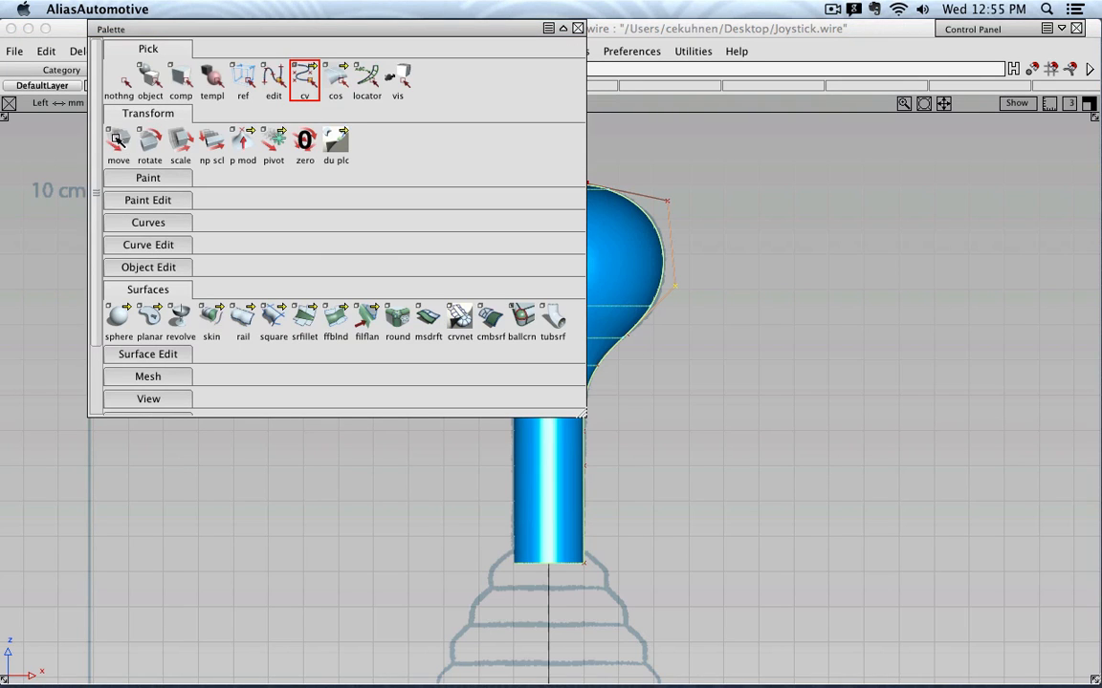
{"action": "double_click", "coordinate": [117, 140]}
{"action": "left_click", "coordinate": [530, 432]}
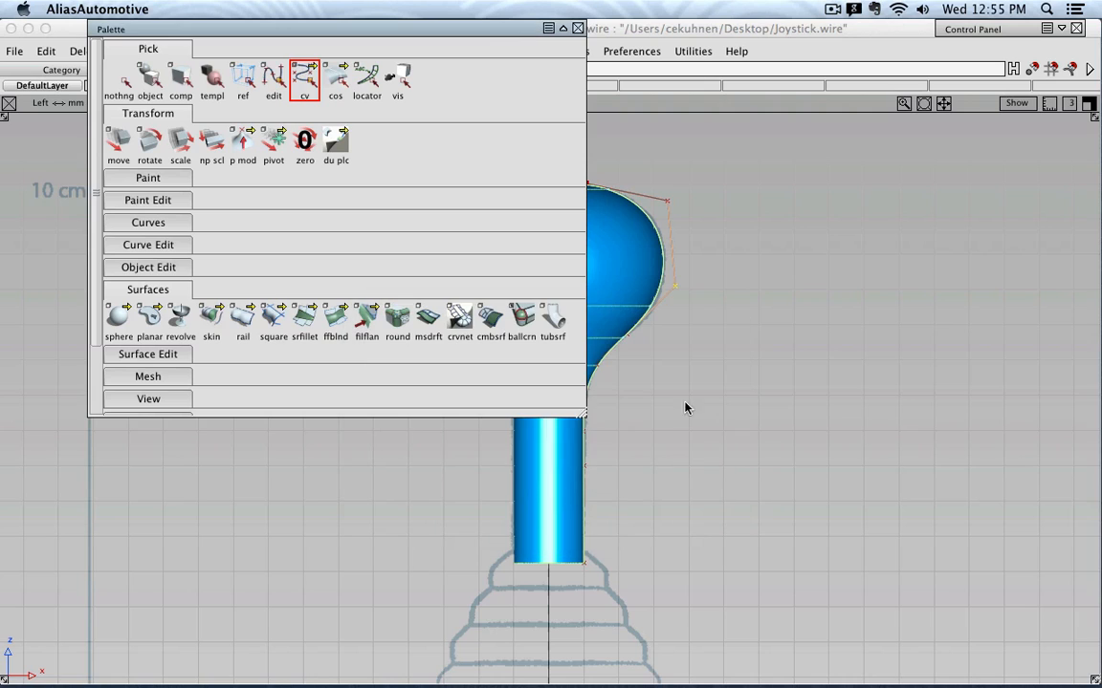
{"action": "left_click", "coordinate": [720, 290]}
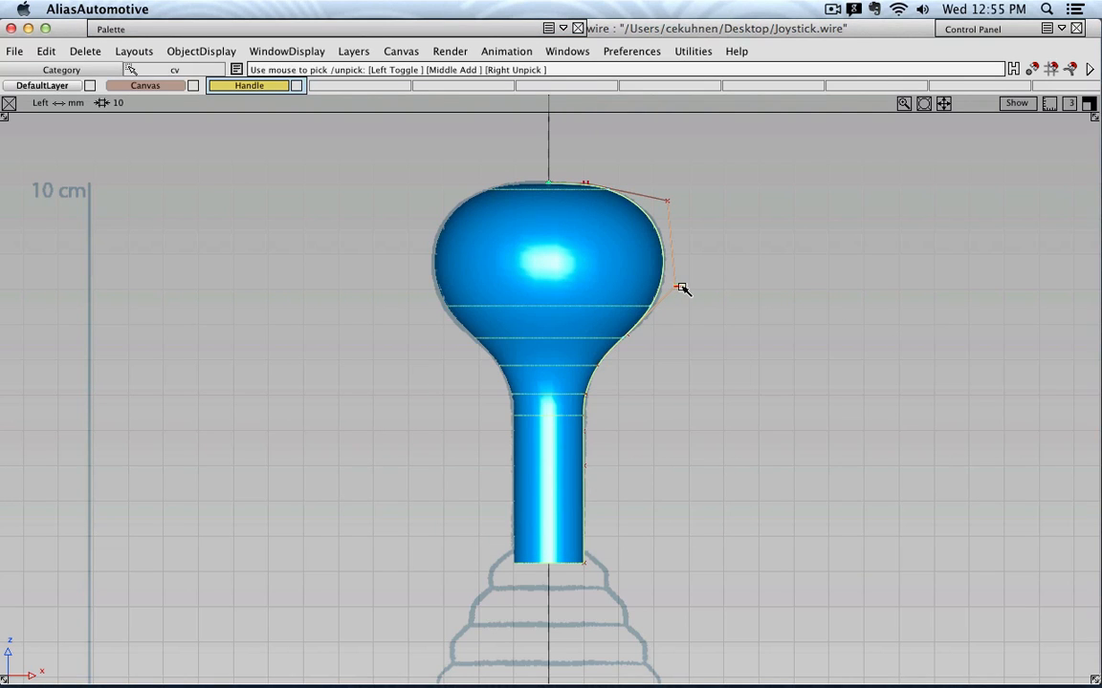
{"action": "left_click_drag", "start_coordinate": [675, 287], "coordinate": [677, 300]}
{"action": "left_click", "coordinate": [259, 27]}
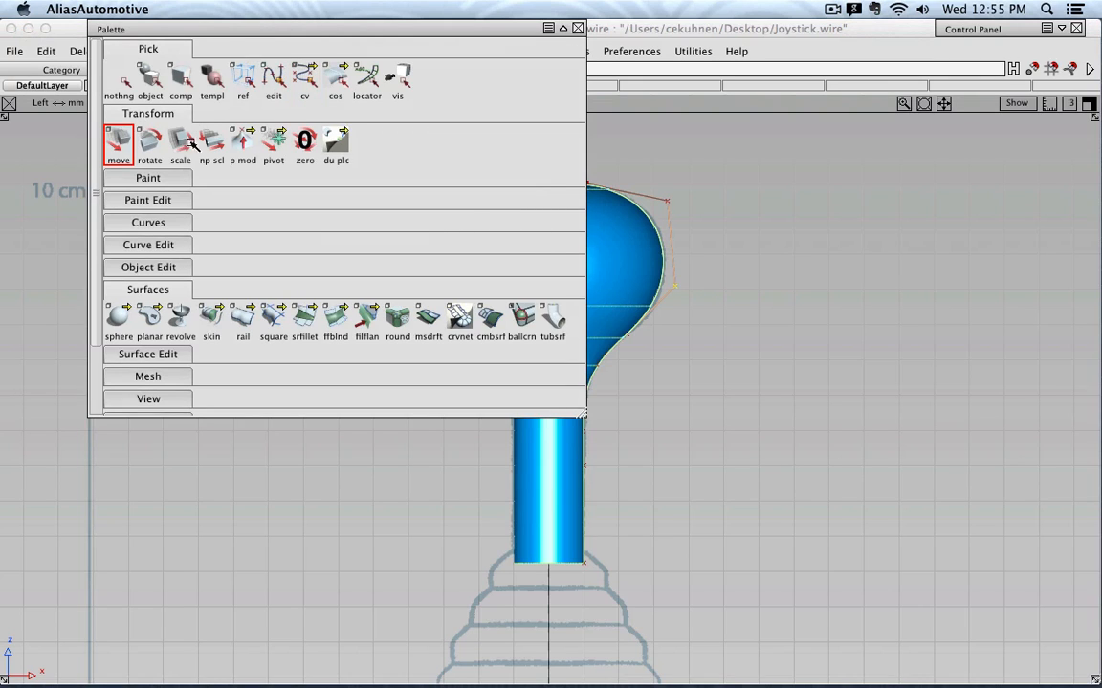
{"action": "left_click", "coordinate": [677, 292]}
{"action": "mouse_move", "coordinate": [677, 292]}
{"action": "left_mouse_down"}
{"action": "mouse_move", "coordinate": [718, 308]}
{"action": "mouse_move", "coordinate": [623, 278]}
{"action": "mouse_move", "coordinate": [623, 302]}
{"action": "mouse_move", "coordinate": [630, 280]}
{"action": "mouse_move", "coordinate": [679, 290]}
{"action": "left_mouse_up"}
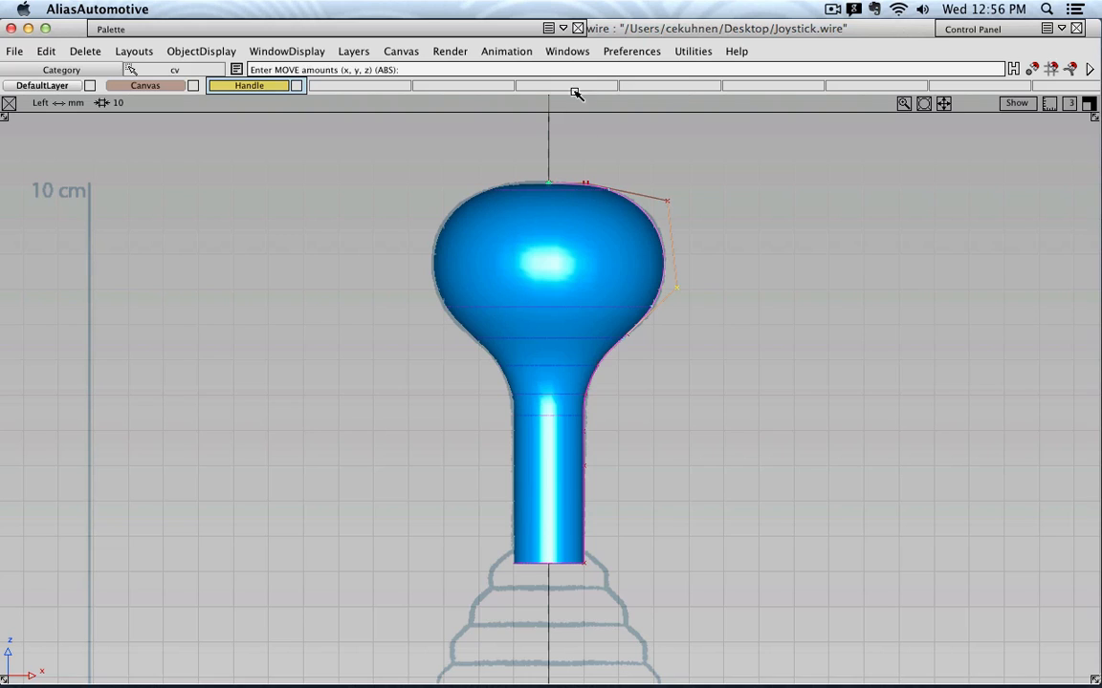
Open the History View for the handle surface and place its window beside the model
{"action": "left_click", "coordinate": [568, 50]}
{"action": "mouse_move", "coordinate": [574, 142]}
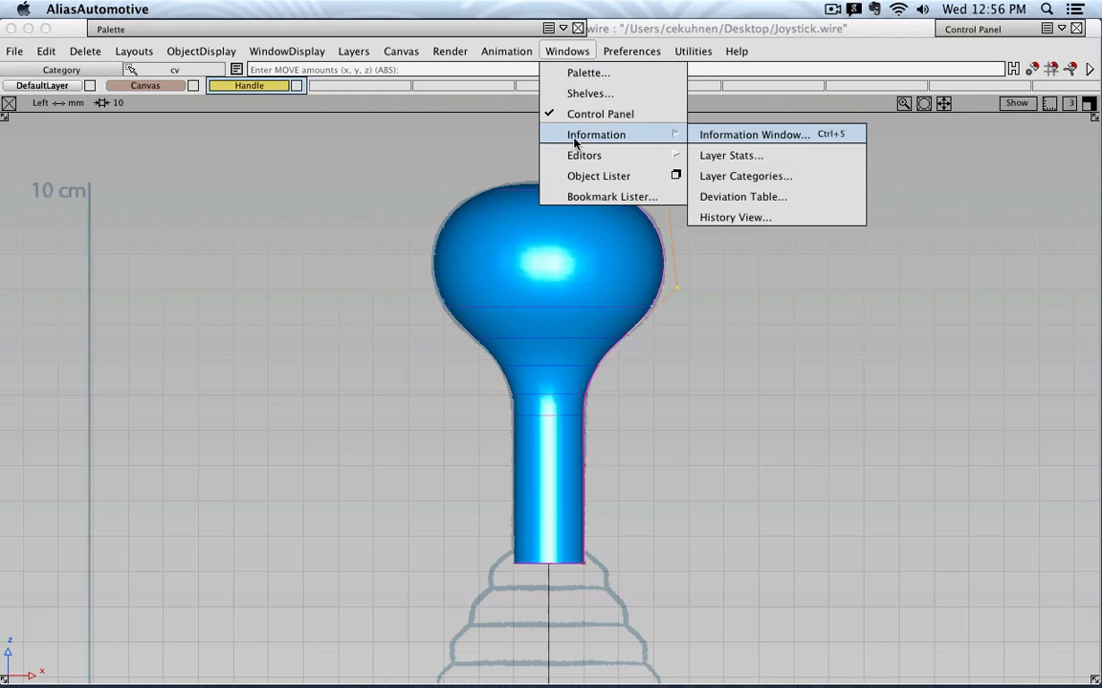
{"action": "left_click", "coordinate": [774, 218]}
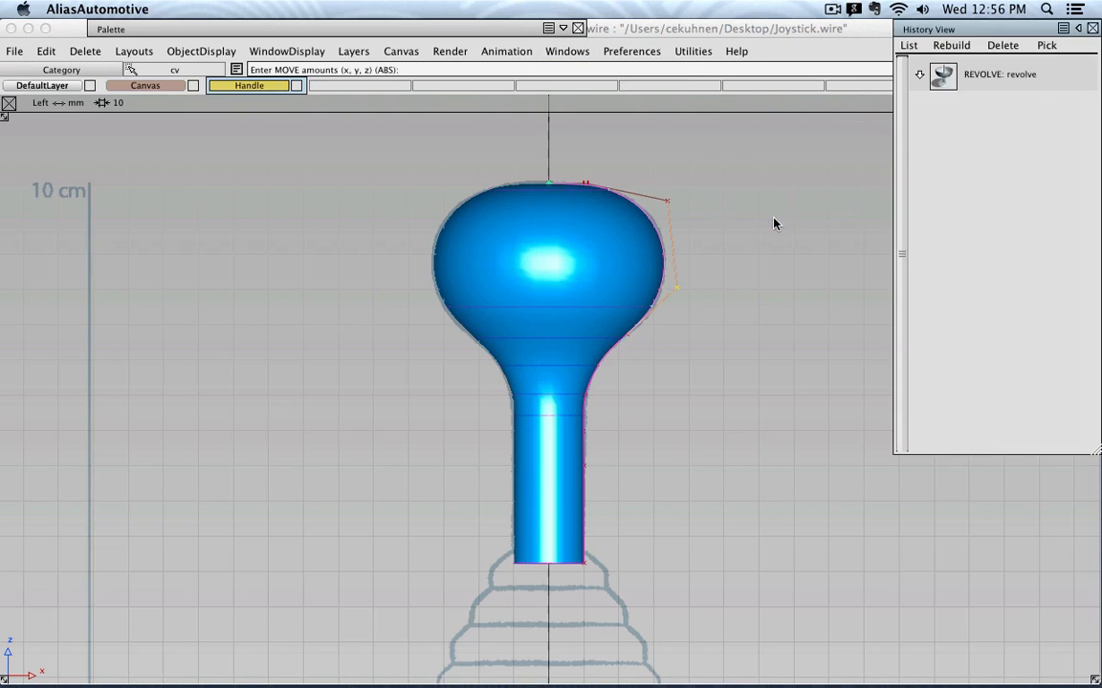
{"action": "left_click_drag", "start_coordinate": [996, 31], "coordinate": [899, 140]}
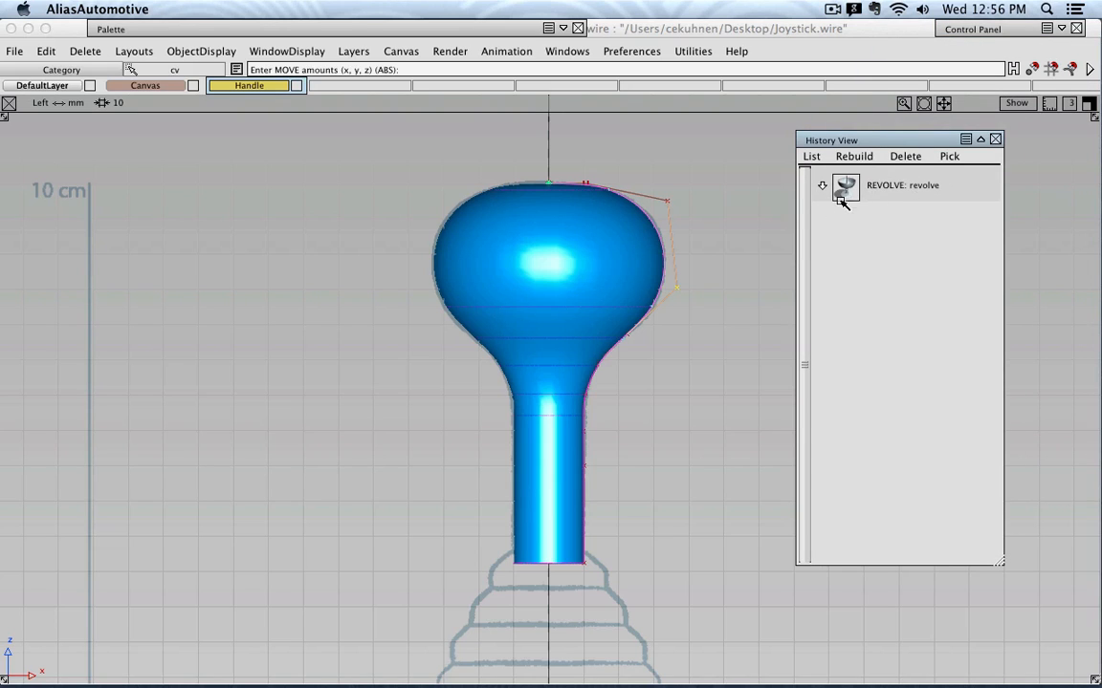
Reopen the Revolve Control for the handle from its REVOLVE history entry and move the window clear of the model
{"action": "double_click", "coordinate": [845, 187]}
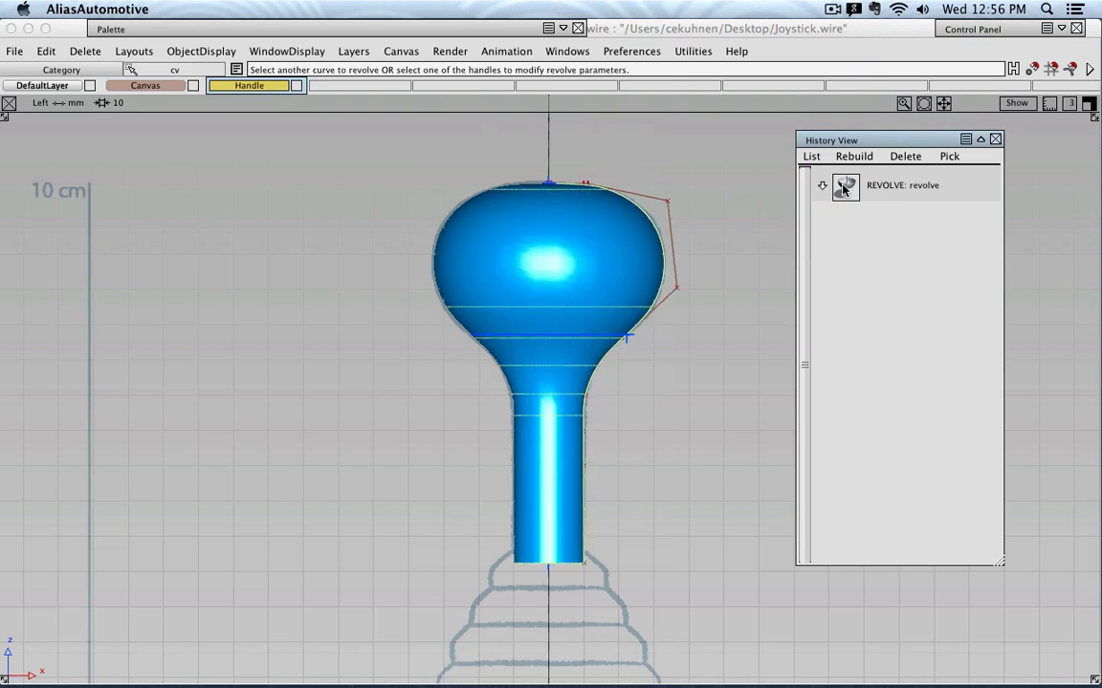
{"action": "left_click_drag", "start_coordinate": [594, 90], "coordinate": [294, 114]}
{"action": "mouse_move", "coordinate": [366, 158]}
{"action": "left_mouse_down"}
{"action": "mouse_move", "coordinate": [335, 160]}
{"action": "mouse_move", "coordinate": [361, 153]}
{"action": "left_mouse_up"}
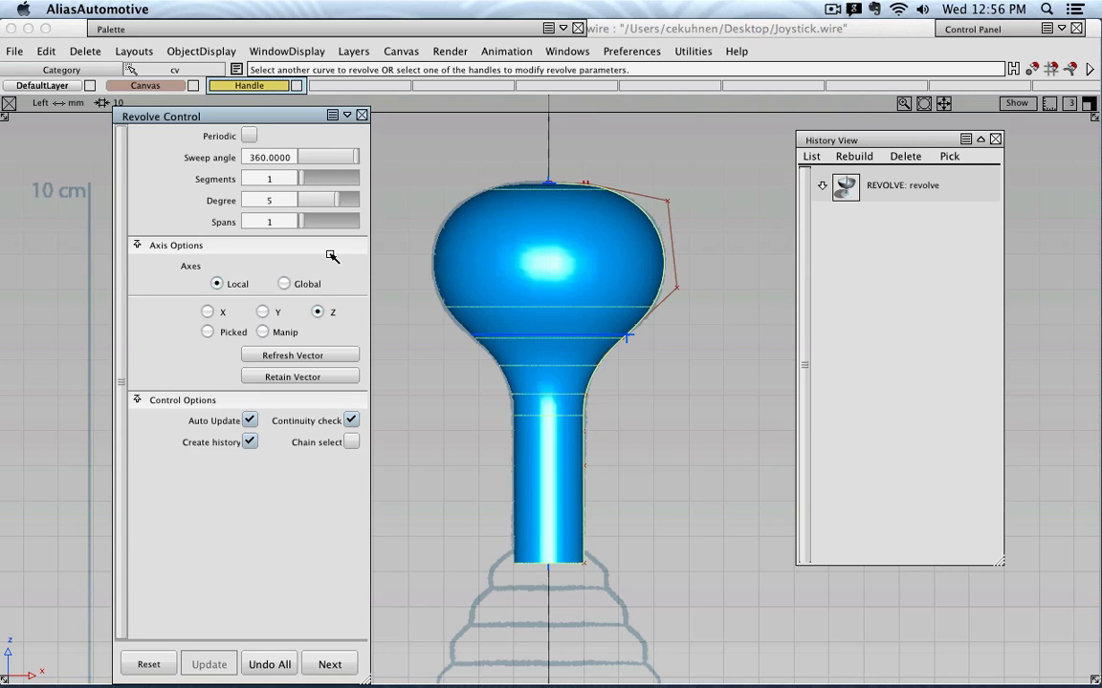